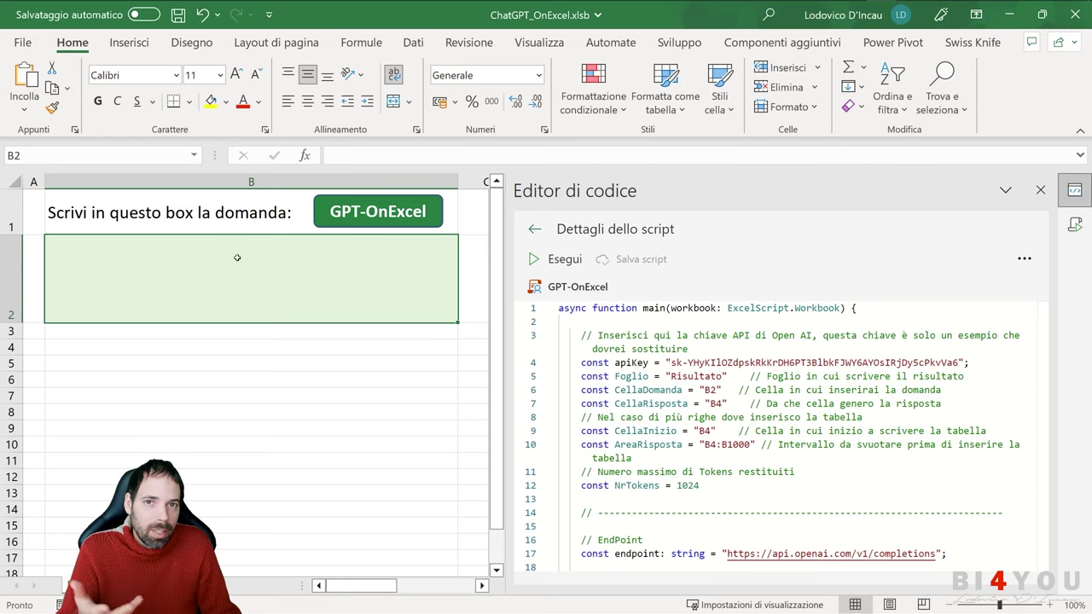
Step: Paste the formula question into B2 and run GPT-OnExcel to get its explanation in B4
{"action": "double_click", "coordinate": [247, 295]}
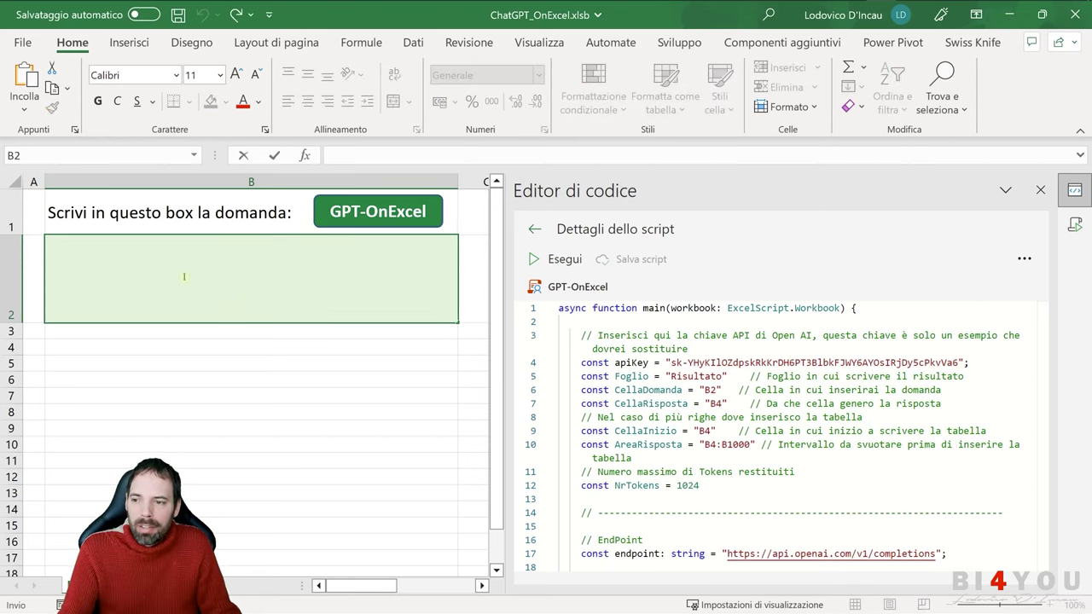
{"action": "type", "text": "Mi aiuti a capire questa formula? A livello logico cosa fa e come funziona? =SE(VAL.NON.DISP(CERCA.VERT(\"Versato - Wip da SAP\";N5:Q15;4;FALSO));Q3;MAX(SE.ERRORE(CERCA.VERT(\"Versato - Wip da SAP\";N5:Q15;4;FALSO);0);SE.ERRORE(CERCA.VERT(\"Kittabile\";M5:Q15;5;FALSO);0)))"}
{"action": "left_click", "coordinate": [156, 362]}
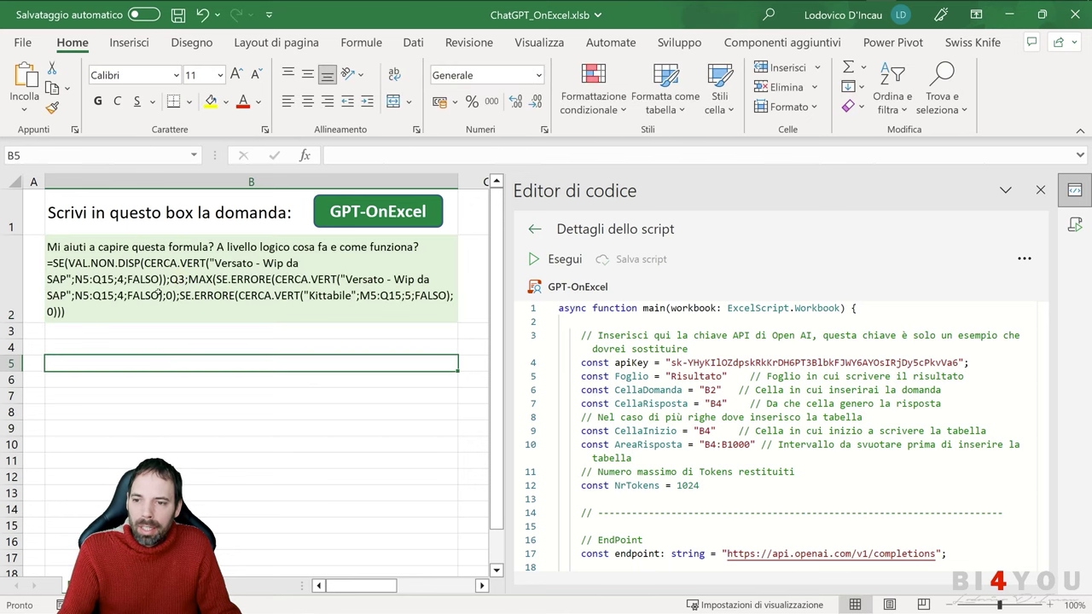
{"action": "left_click", "coordinate": [158, 292]}
{"action": "left_click", "coordinate": [347, 219]}
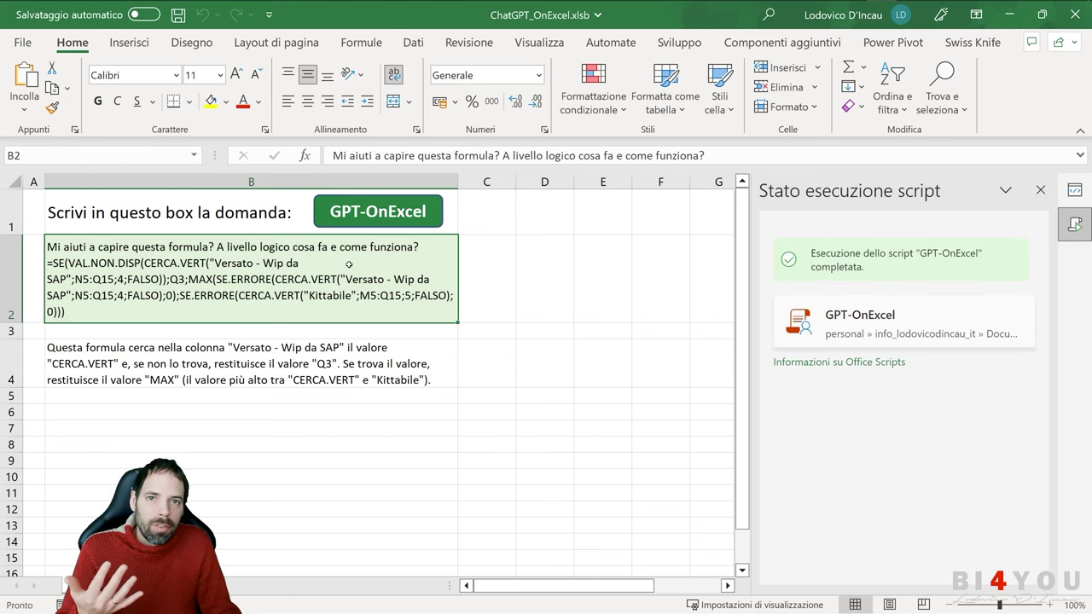
{"action": "left_click", "coordinate": [131, 362]}
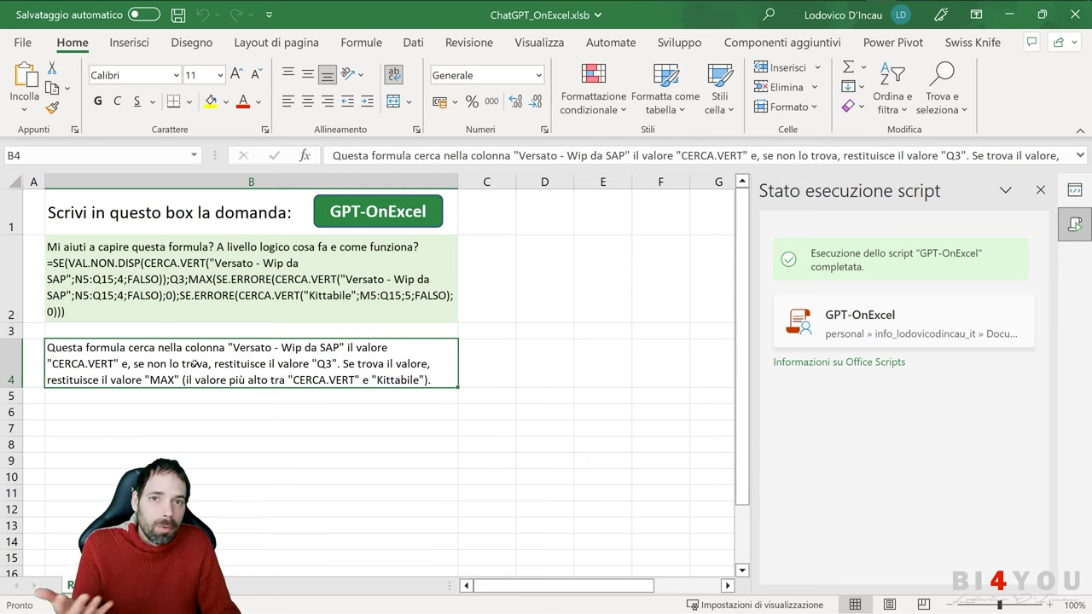
Step: Replace the B2 question with a request for a VBA function reading another sheet's cell
{"action": "left_click", "coordinate": [243, 279]}
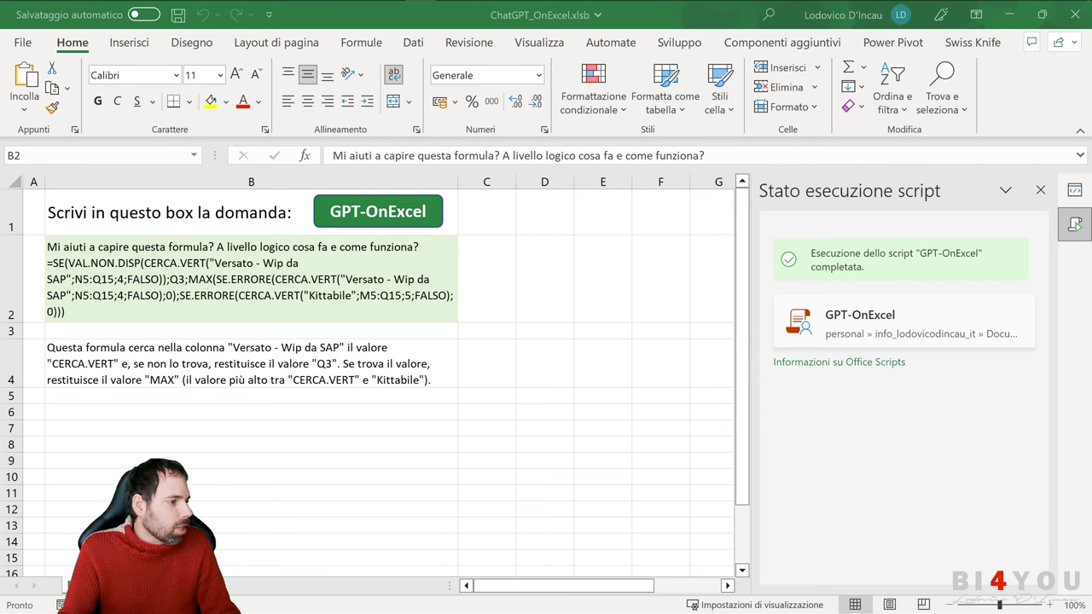
{"action": "double_click", "coordinate": [321, 282]}
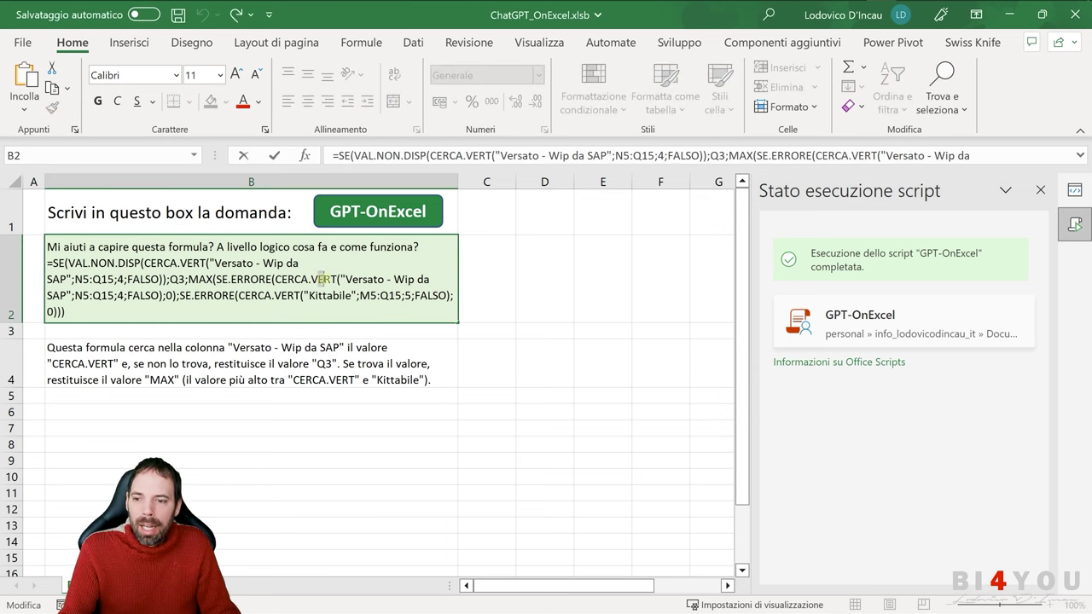
{"action": "key", "text": "ctrl+a"}
{"action": "type", "text": "Scrivimi una funzione in vba che valorizzi una variabile con un valore di una cella posta in un altro foglio"}
Step: Remove the empty first line of the VBA question in B2, confirm it, and run GPT-OnExcel
{"action": "left_click", "coordinate": [67, 266]}
{"action": "key", "text": "Delete"}
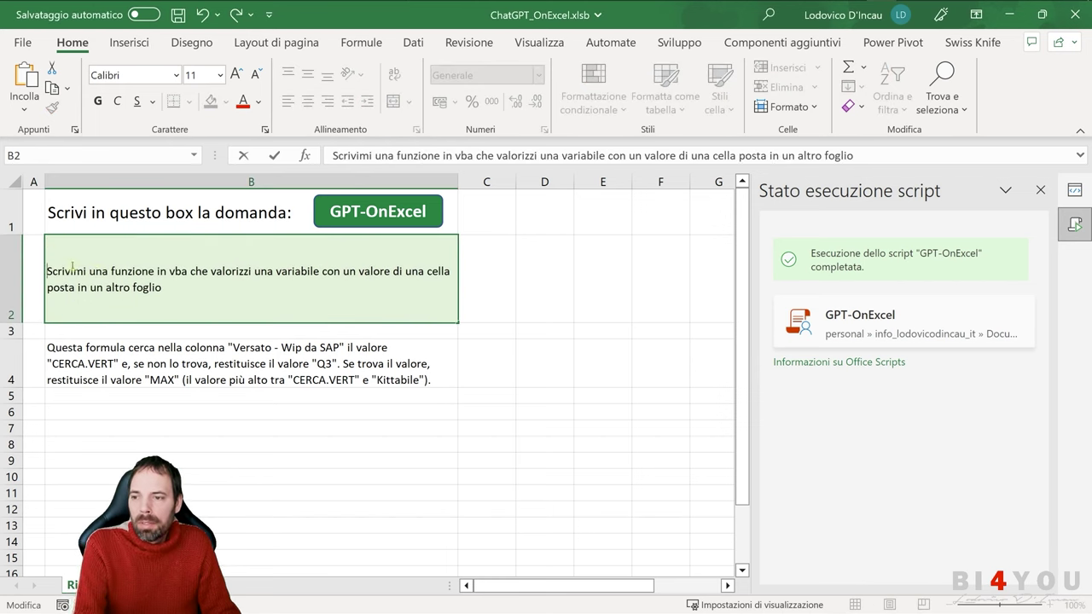
{"action": "key", "text": "Return"}
{"action": "left_click", "coordinate": [397, 228]}
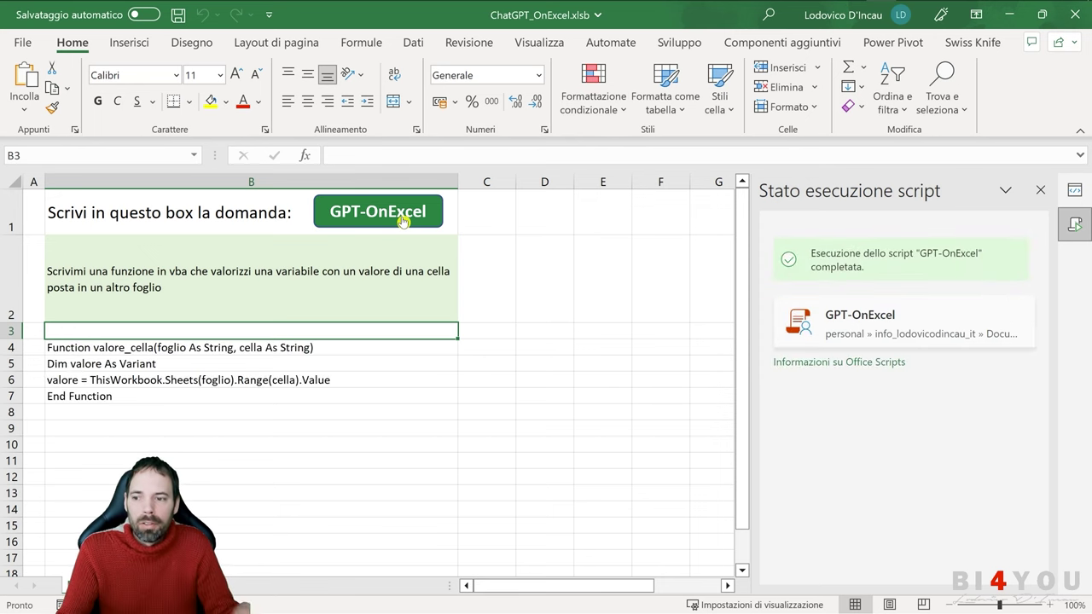
Step: Review the generated valore_cella VBA function in B4:B7
{"action": "left_click", "coordinate": [179, 299]}
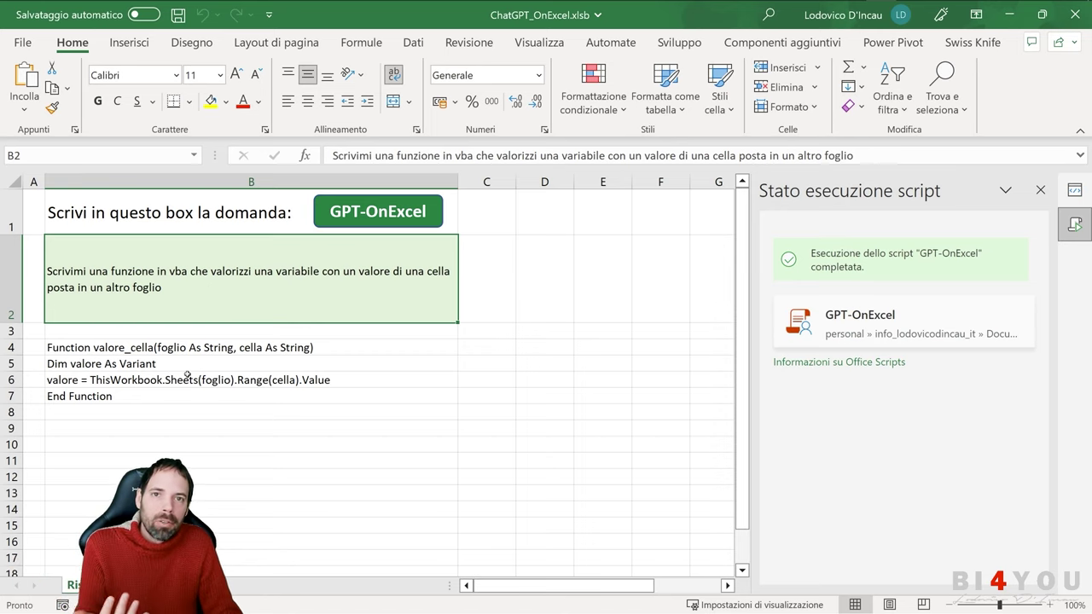
{"action": "left_click", "coordinate": [126, 381]}
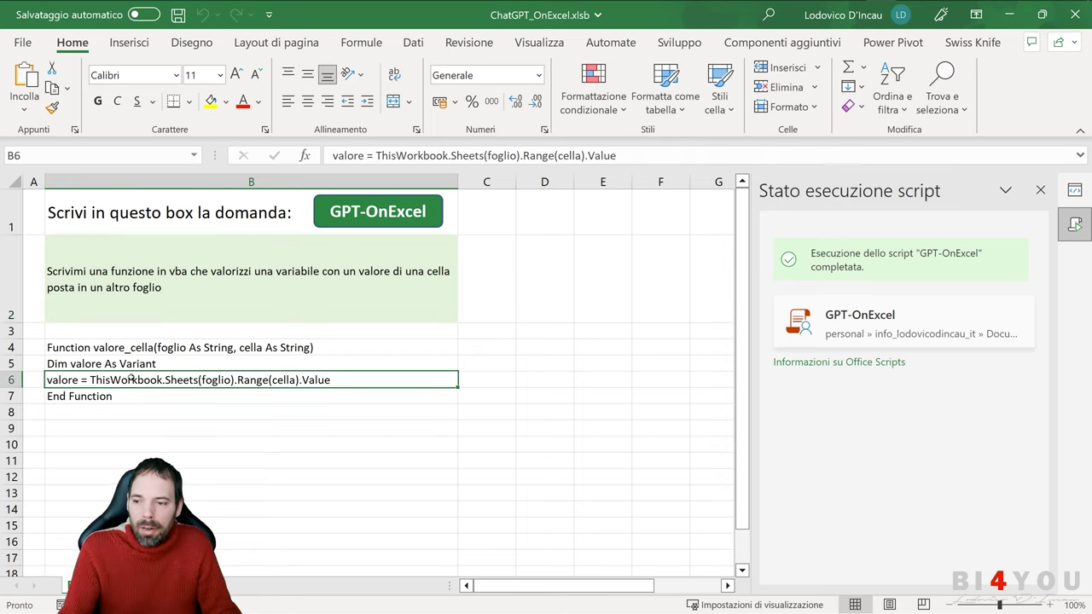
{"action": "left_click_drag", "start_coordinate": [131, 347], "coordinate": [124, 394]}
{"action": "left_click", "coordinate": [203, 287]}
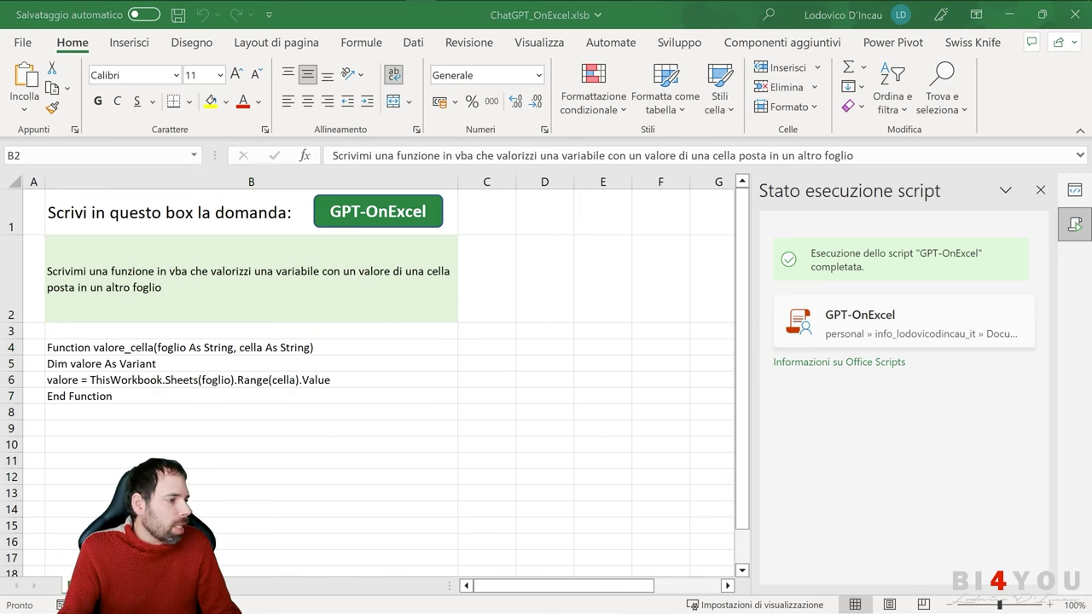
{"action": "left_click", "coordinate": [252, 271]}
Step: Ask GPT-OnExcel in B2 for a 6-column, 10-row fake fact table and select the B4:B13 result
{"action": "double_click", "coordinate": [120, 264]}
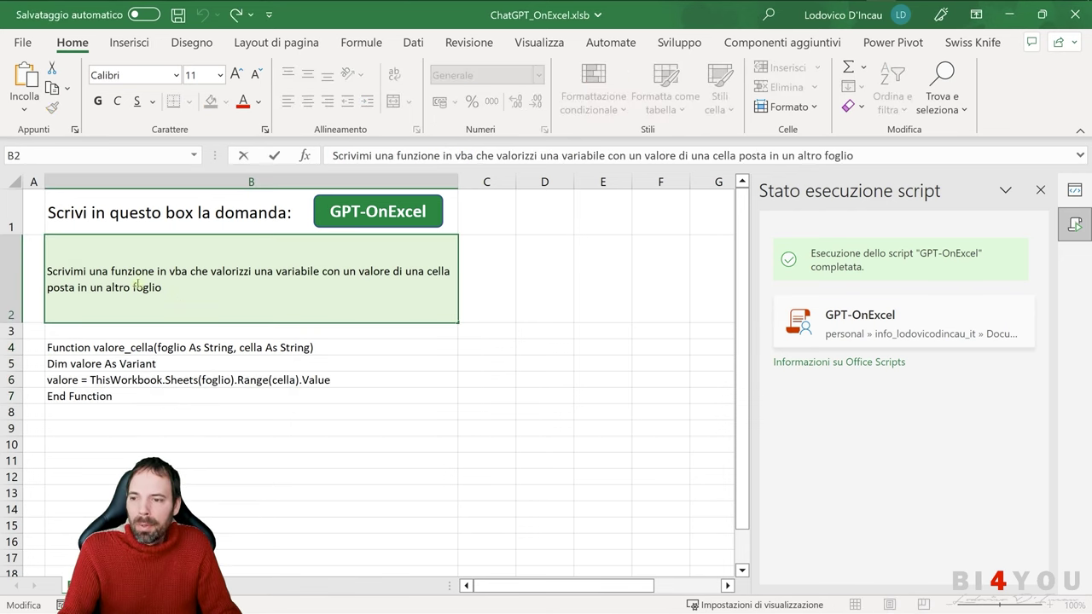
{"action": "key", "text": "ctrl+a"}
{"action": "type", "text": "Scrivimi una tabella di dati composta da 6 colonne e massimo 10 righe, devo utilizzarla come finta tabella dei fatti per fare un esercizio in dax"}
{"action": "left_click", "coordinate": [388, 223]}
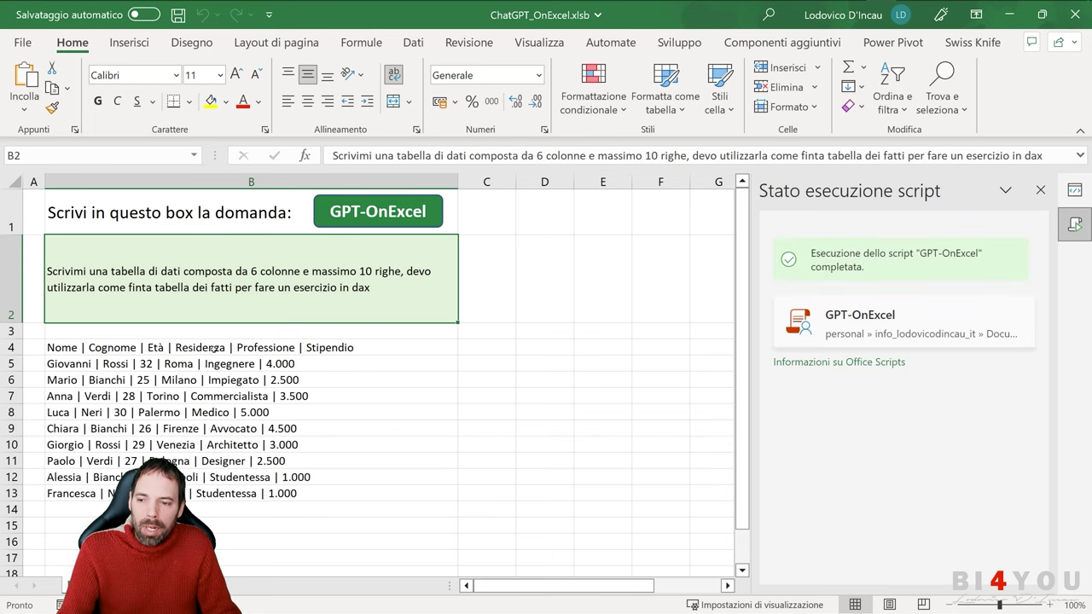
{"action": "left_click_drag", "start_coordinate": [127, 348], "coordinate": [128, 493]}
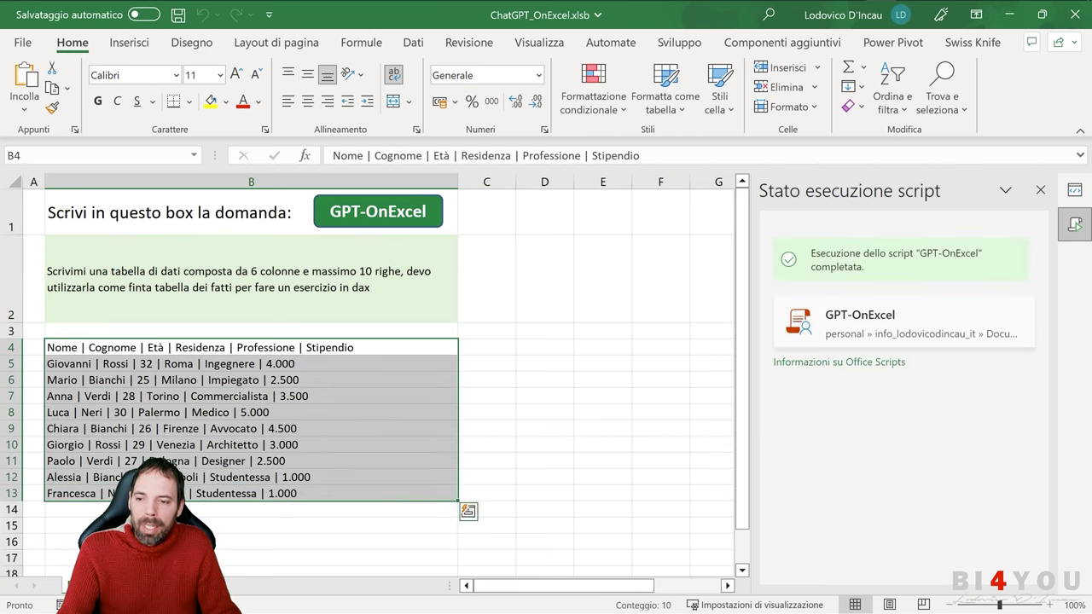
Step: Split B4:B13 into six columns with Text to Columns, using | as the delimiter
{"action": "left_click", "coordinate": [73, 348]}
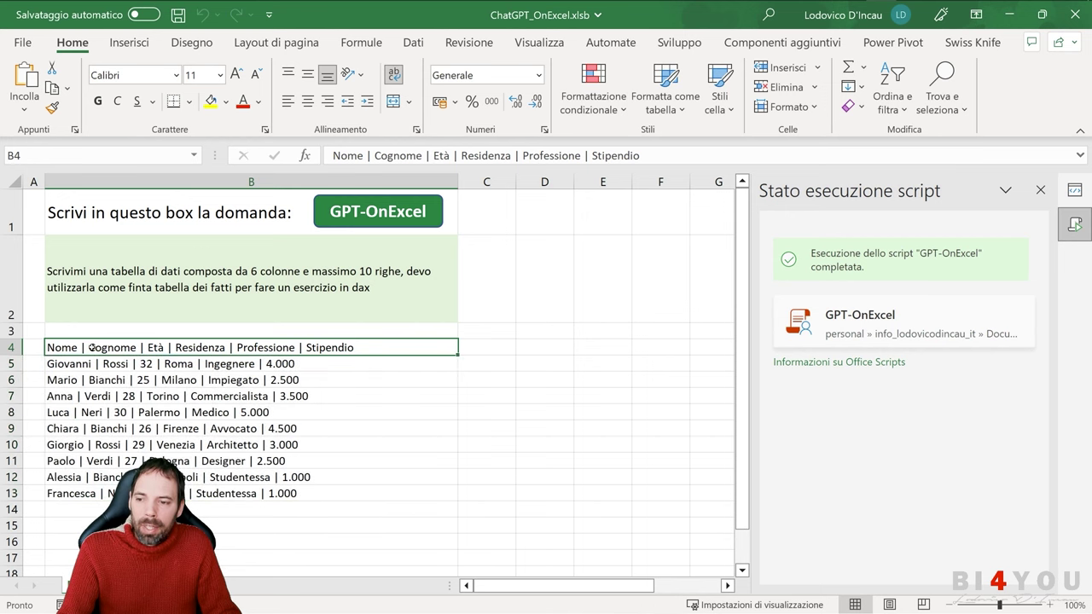
{"action": "left_click_drag", "start_coordinate": [126, 347], "coordinate": [128, 493]}
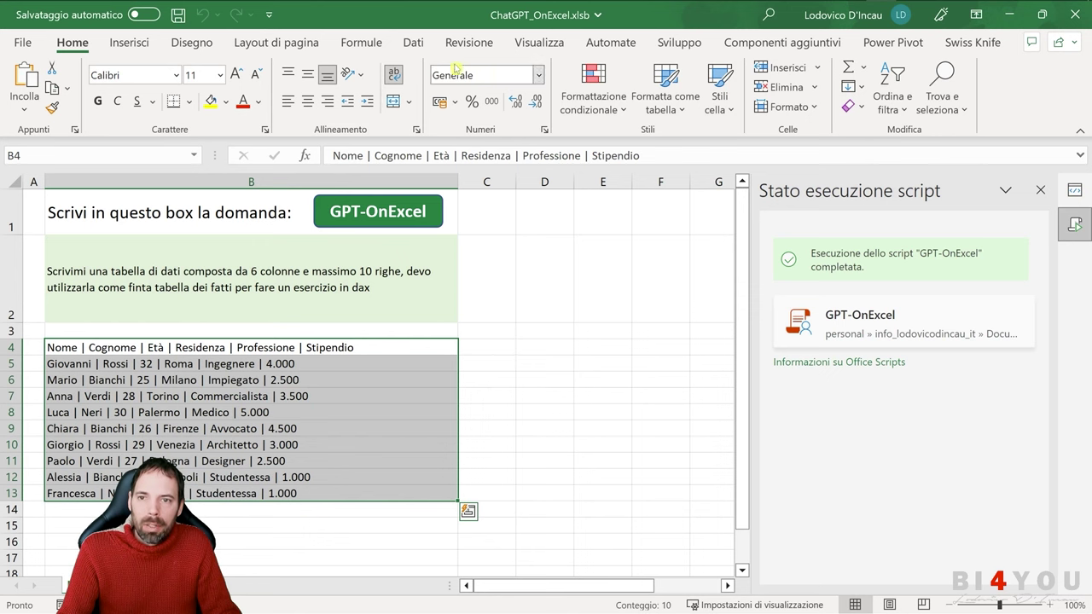
{"action": "left_click", "coordinate": [411, 43]}
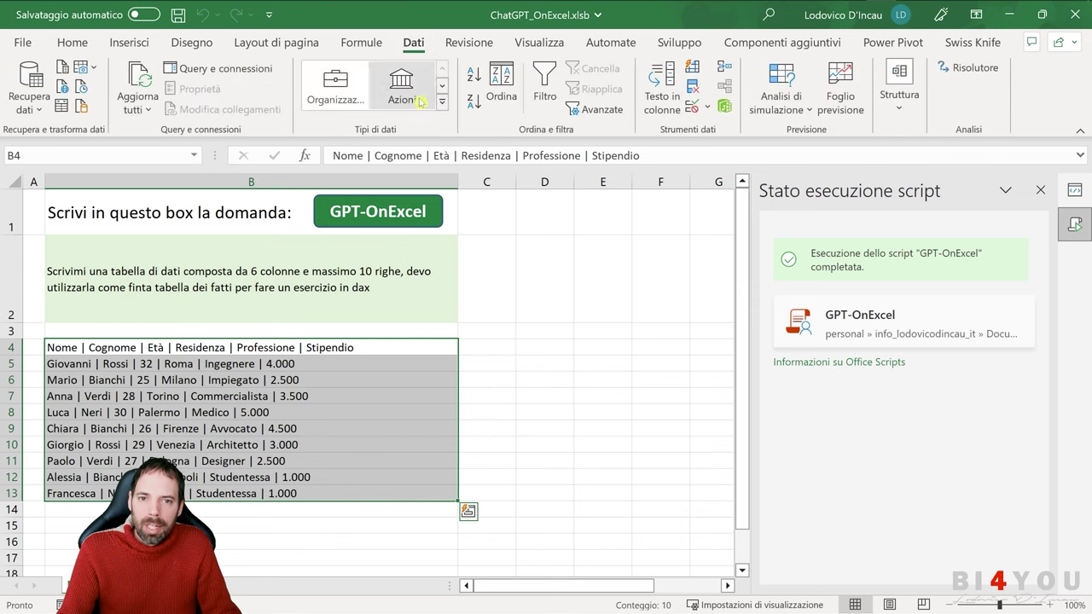
{"action": "left_click", "coordinate": [673, 111]}
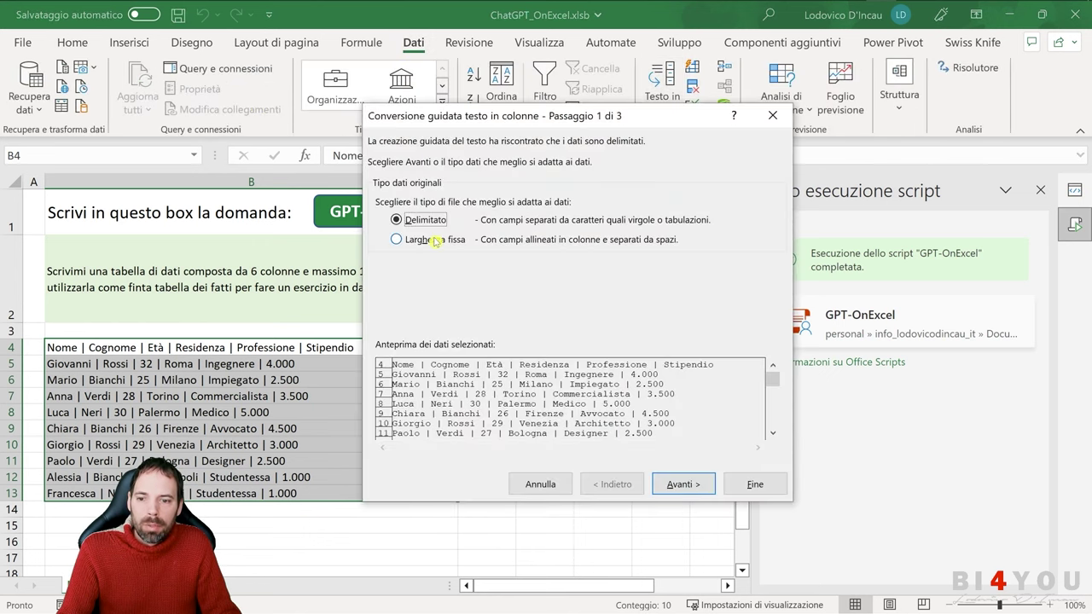
{"action": "left_click", "coordinate": [674, 484]}
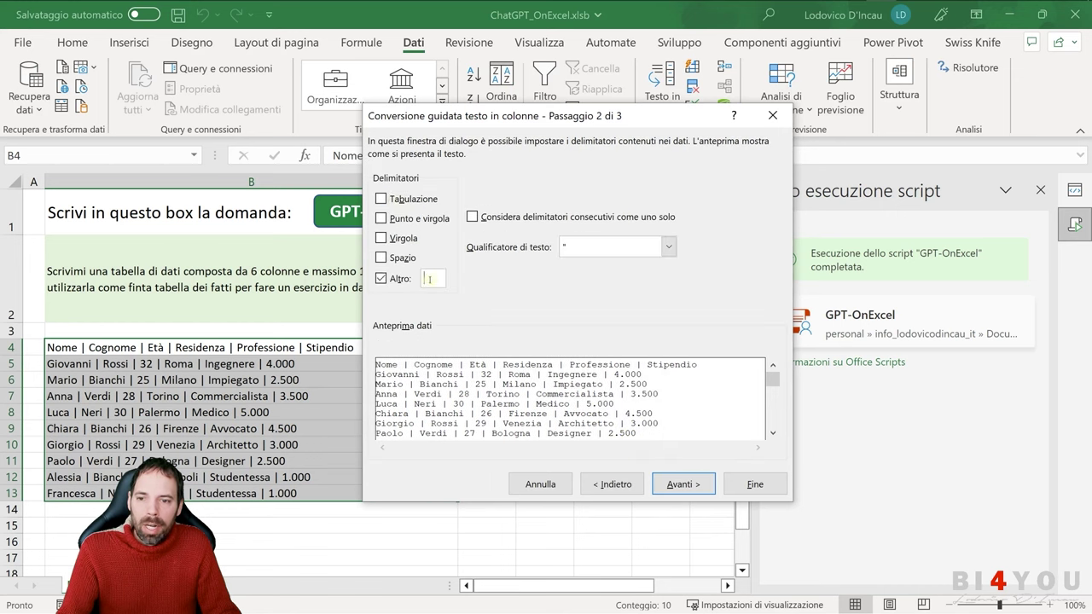
{"action": "type", "text": "|"}
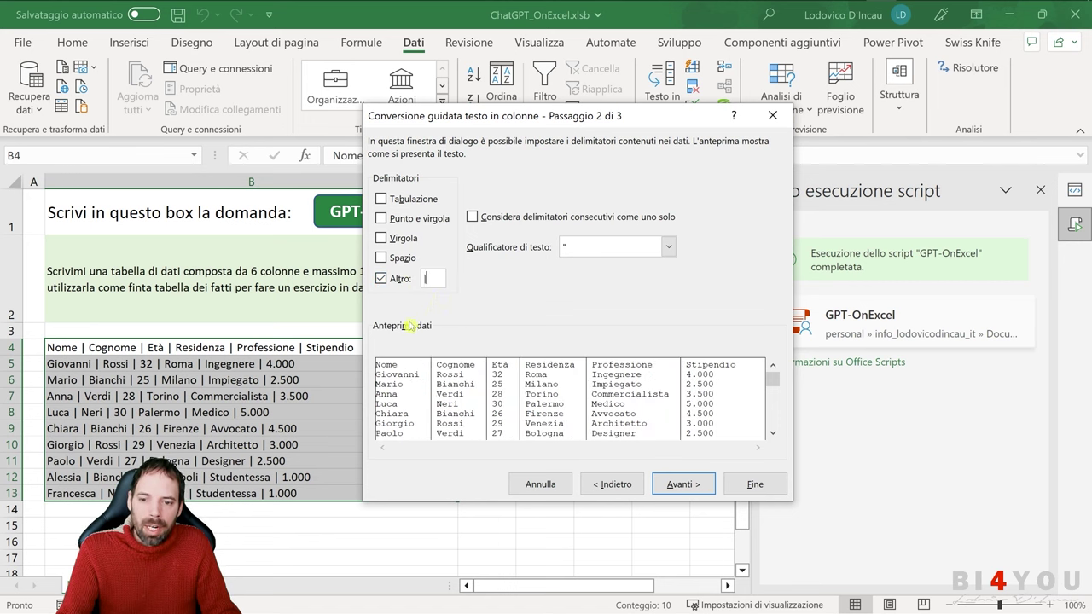
{"action": "left_click", "coordinate": [691, 484]}
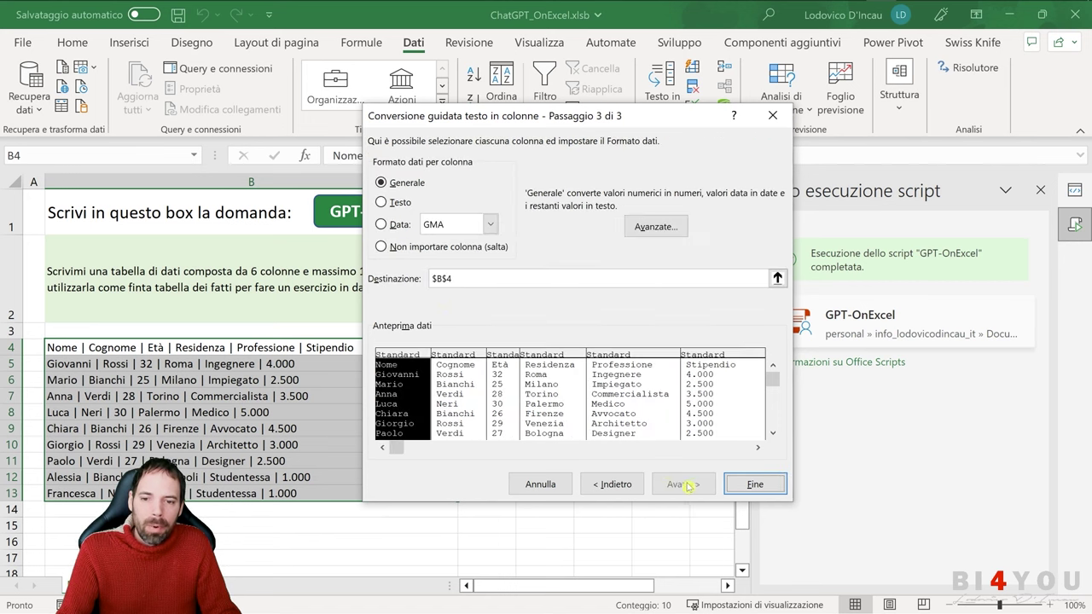
{"action": "left_click", "coordinate": [749, 485]}
{"action": "left_click", "coordinate": [256, 396]}
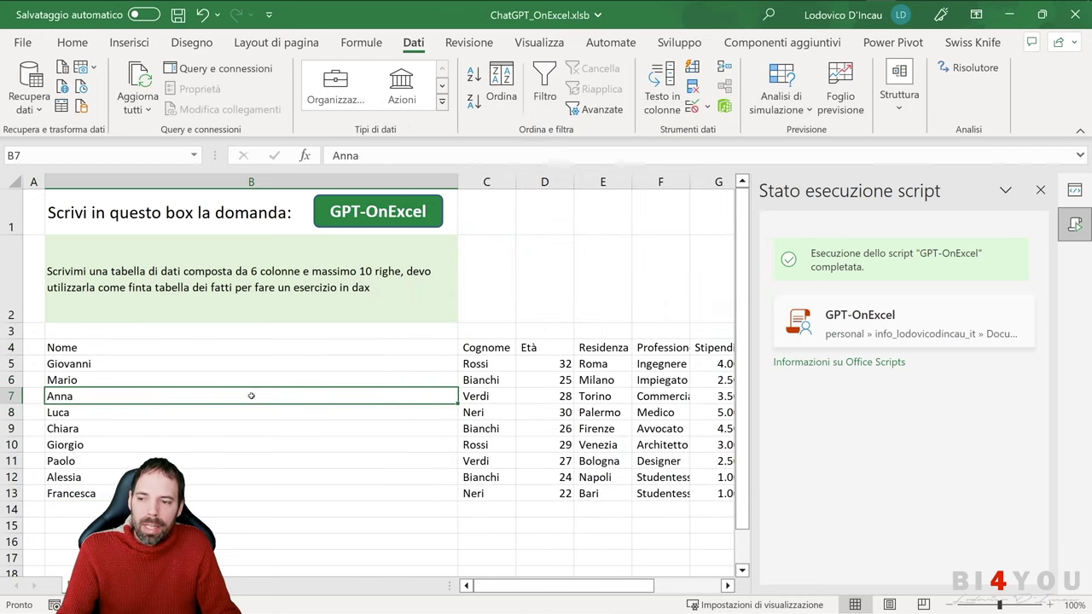
{"action": "mouse_move", "coordinate": [190, 347]}
{"action": "left_mouse_down"}
{"action": "mouse_move", "coordinate": [669, 363]}
{"action": "mouse_move", "coordinate": [699, 478]}
{"action": "left_mouse_up"}
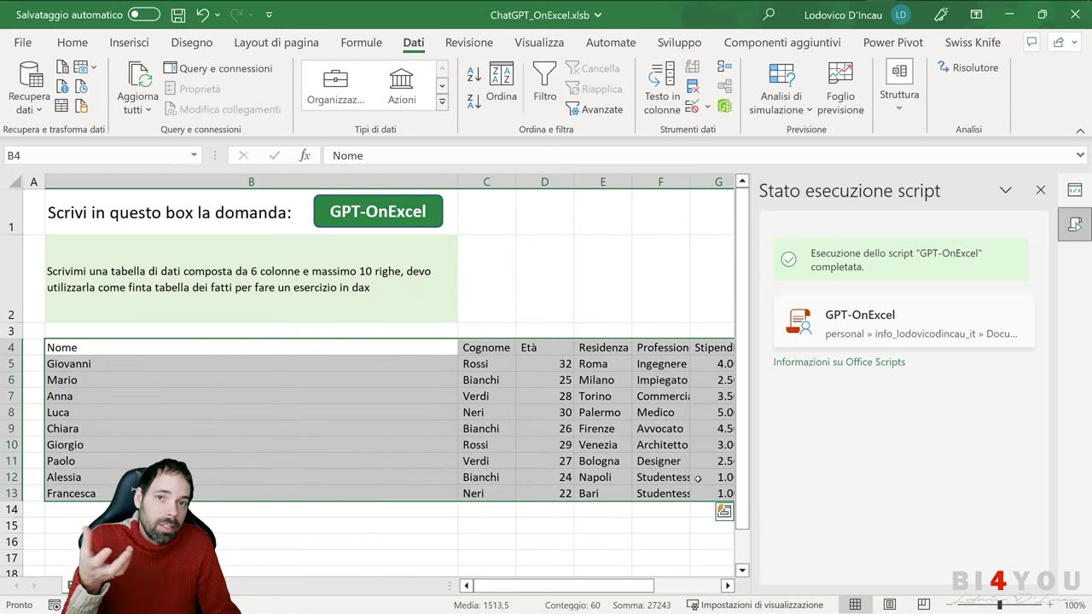
Step: Reselect B2, then bring the LG-Experiment/Scripts GitHub page in Firefox to the front
{"action": "left_click", "coordinate": [375, 347]}
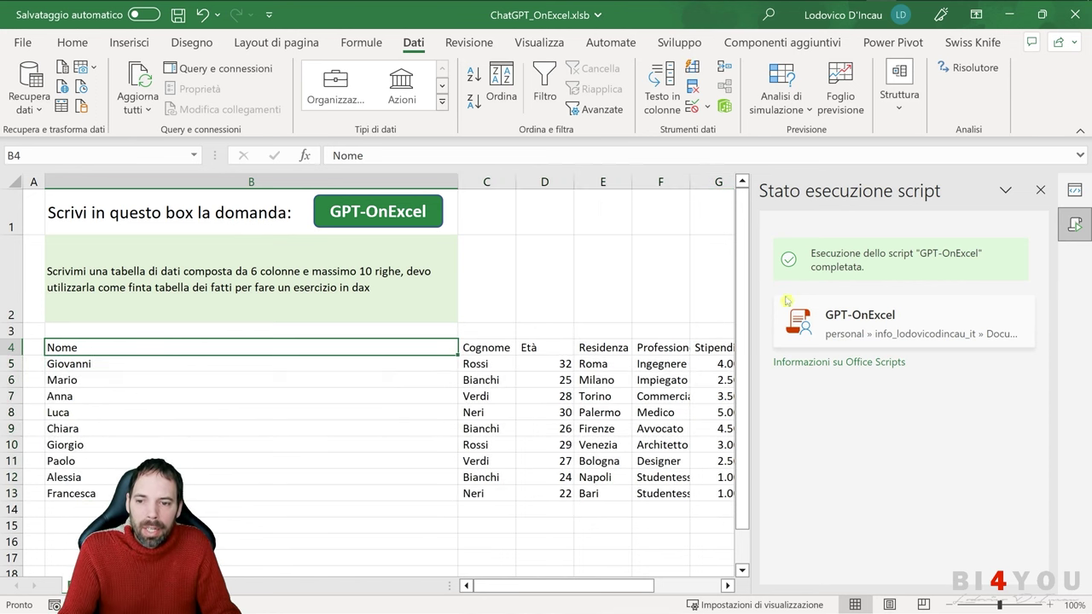
{"action": "left_click", "coordinate": [305, 271]}
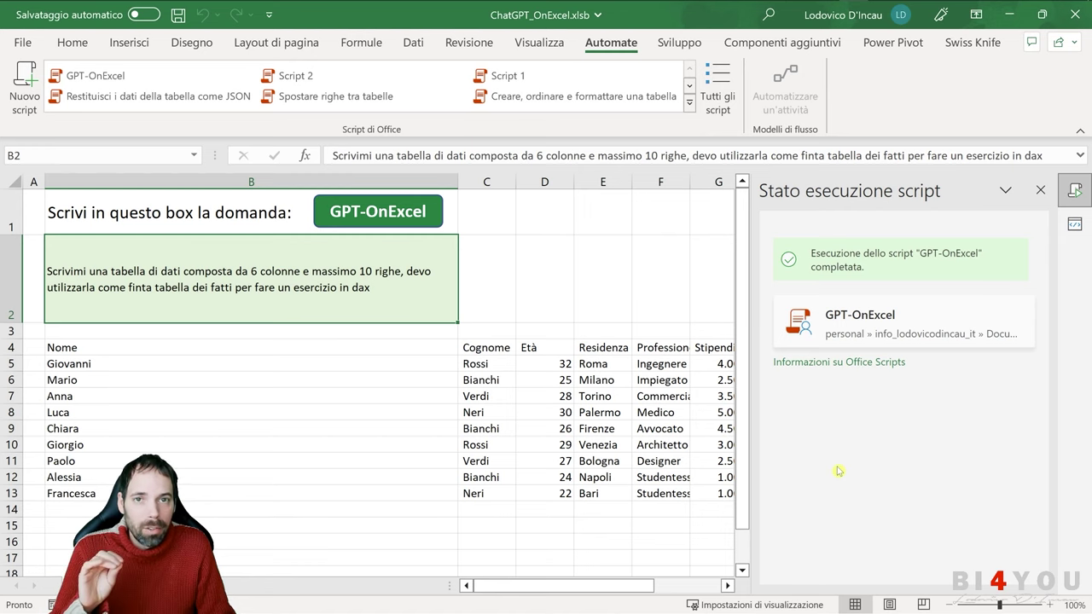
{"action": "mouse_move", "coordinate": [874, 10]}
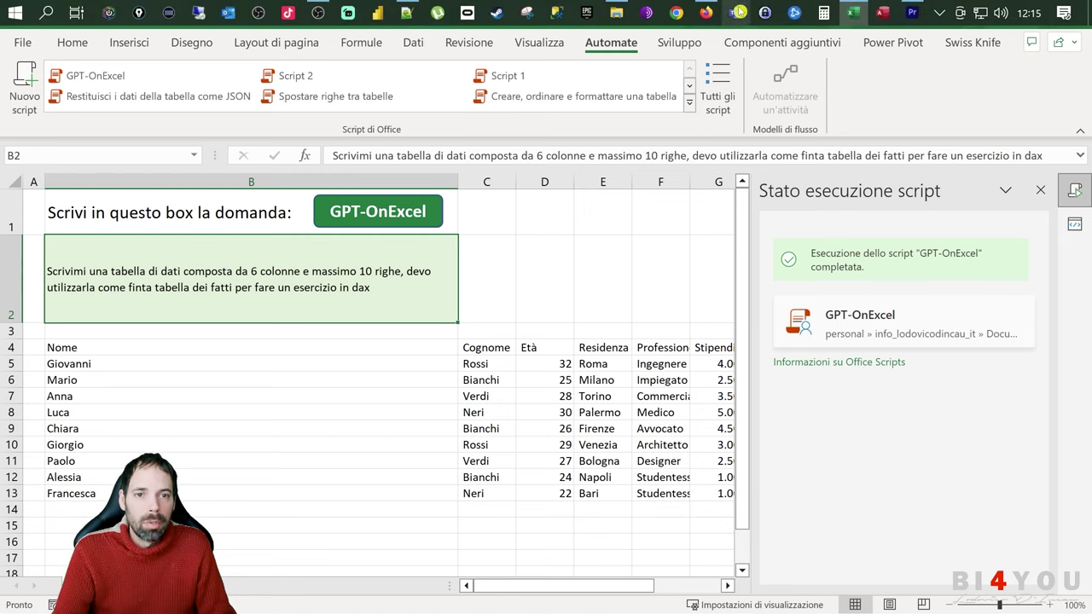
{"action": "left_click", "coordinate": [706, 12]}
Step: Browse the LG-Experiment/Scripts repository, showing and then dismissing its Code download options
{"action": "scroll", "coordinate": [394, 282], "scroll_direction": "up", "scroll_amount": 5}
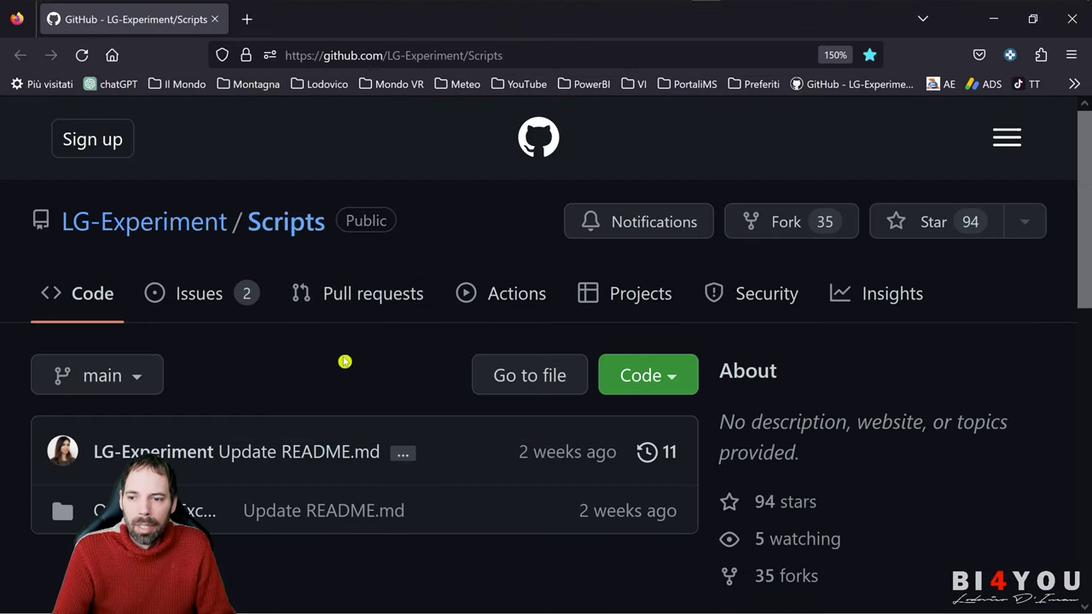
{"action": "scroll", "coordinate": [201, 363], "scroll_direction": "down", "scroll_amount": 3}
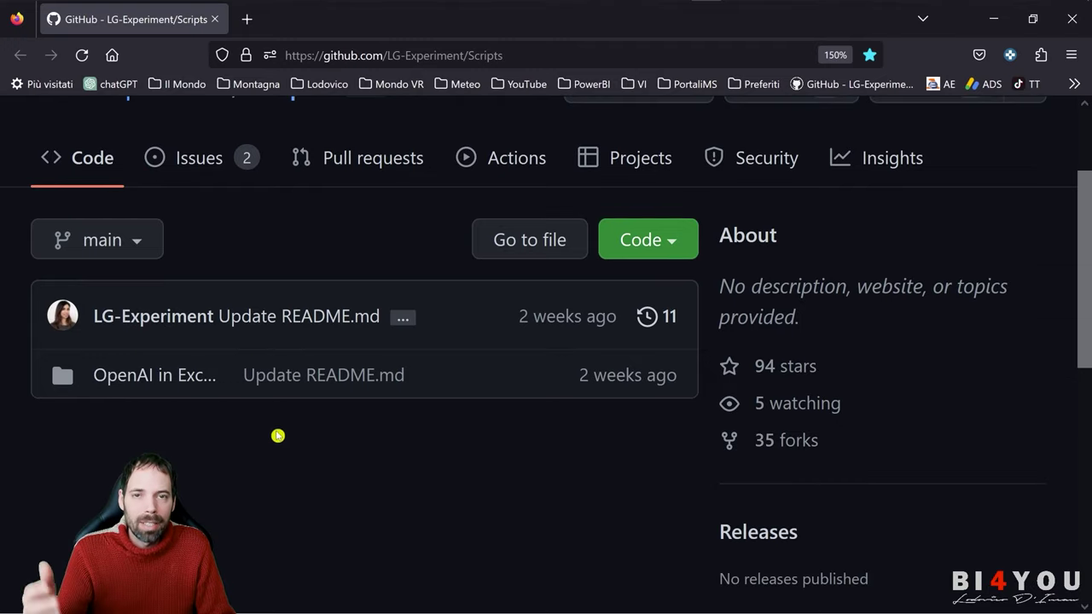
{"action": "mouse_move", "coordinate": [64, 322]}
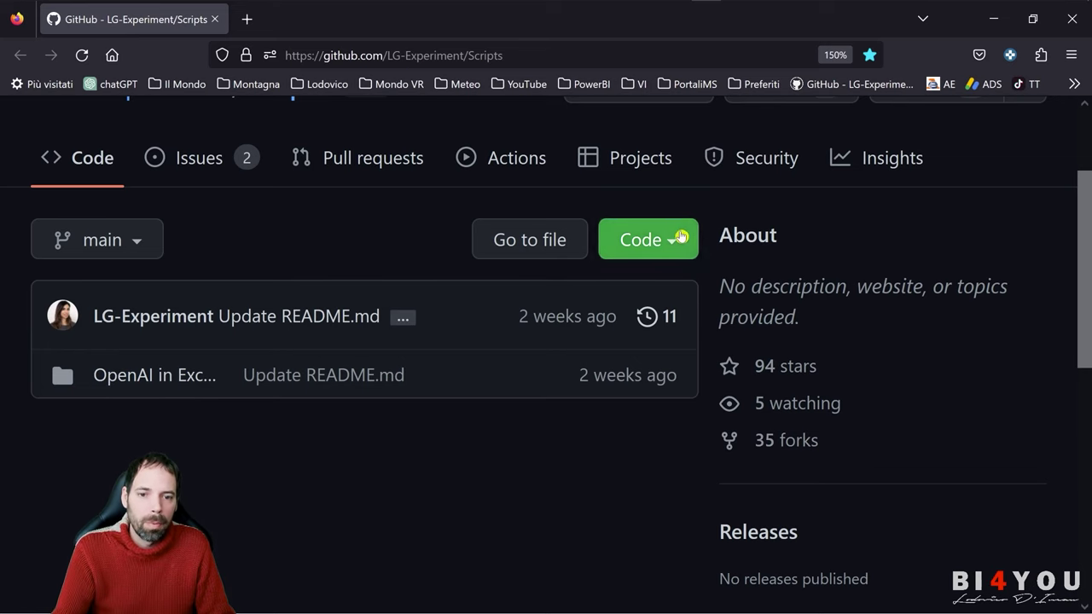
{"action": "left_click", "coordinate": [648, 239]}
{"action": "scroll", "coordinate": [487, 316], "scroll_direction": "down", "scroll_amount": 5}
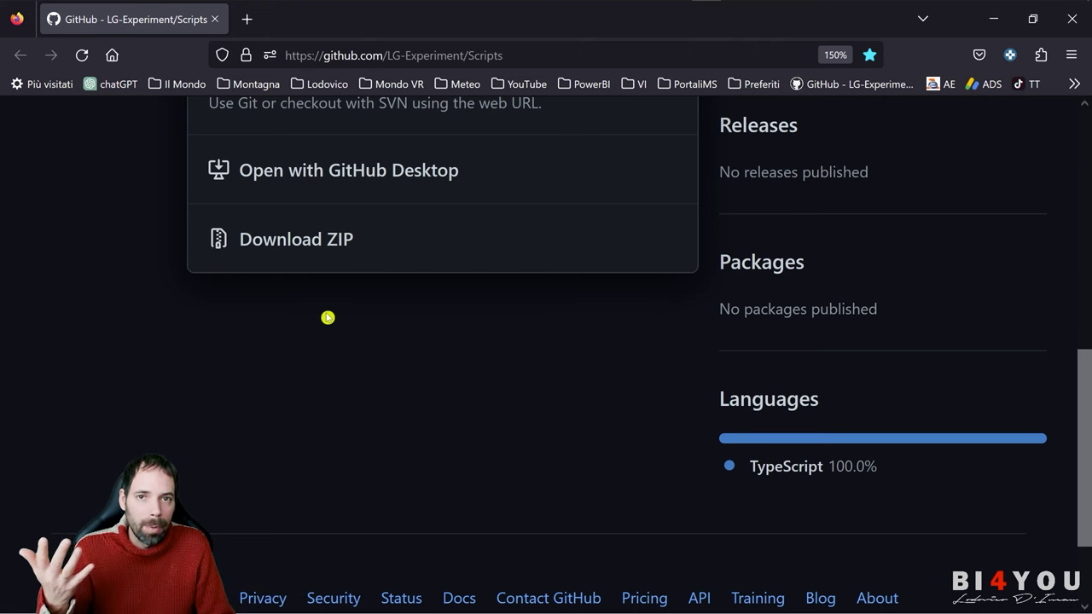
{"action": "left_click", "coordinate": [424, 316]}
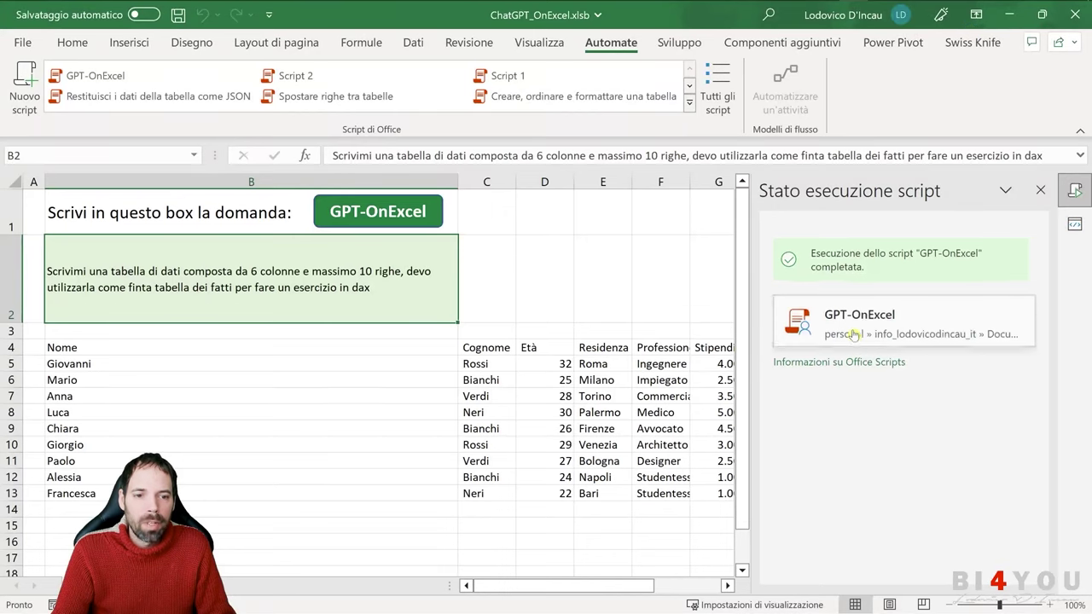
Step: Open the GPT-OnExcel script code and check the Risultato sheet, B2 question and B4 answer settings
{"action": "left_click", "coordinate": [917, 322]}
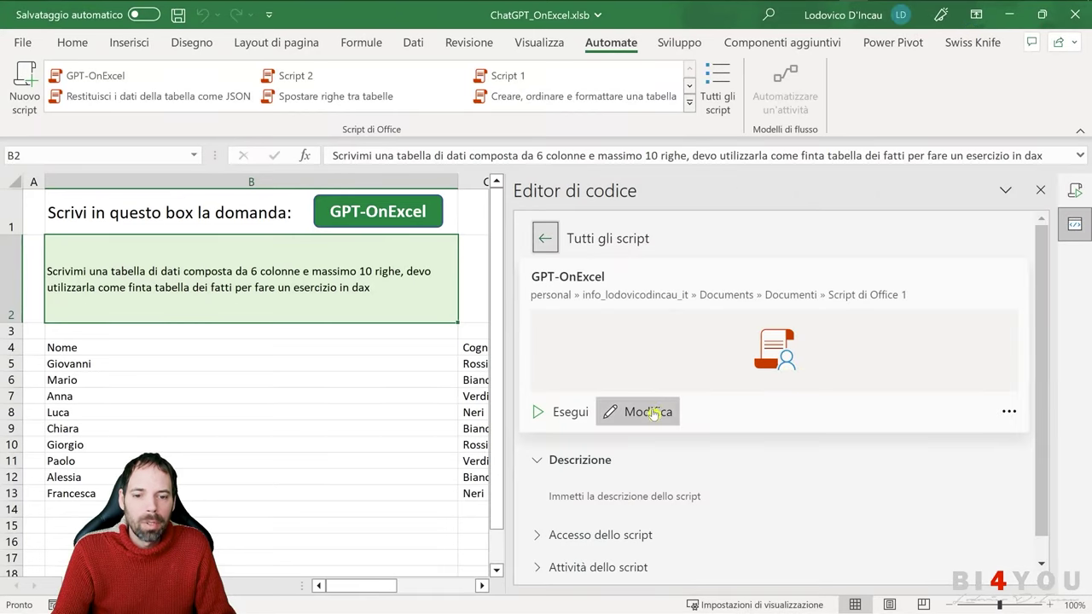
{"action": "left_click", "coordinate": [657, 411]}
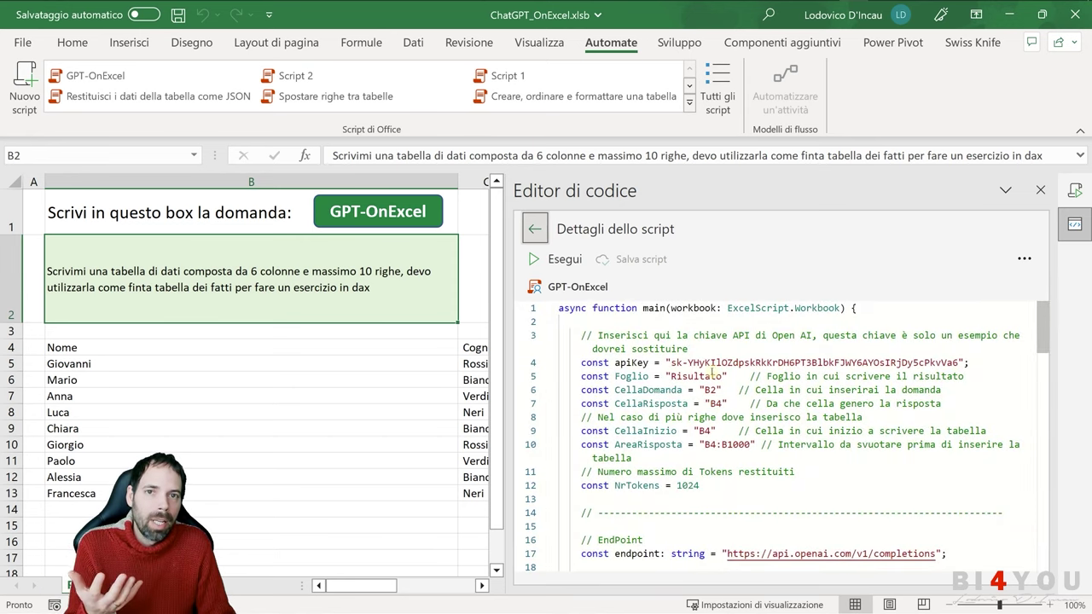
{"action": "left_click", "coordinate": [721, 459]}
{"action": "left_click_drag", "start_coordinate": [581, 373], "coordinate": [788, 472]}
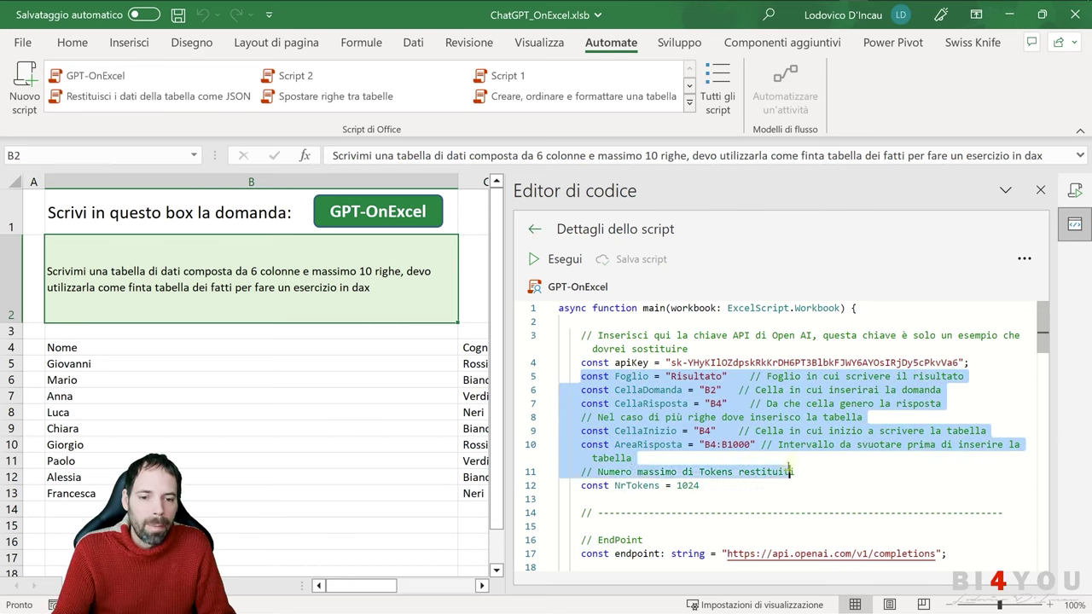
{"action": "left_click", "coordinate": [696, 377]}
{"action": "double_click", "coordinate": [694, 375]}
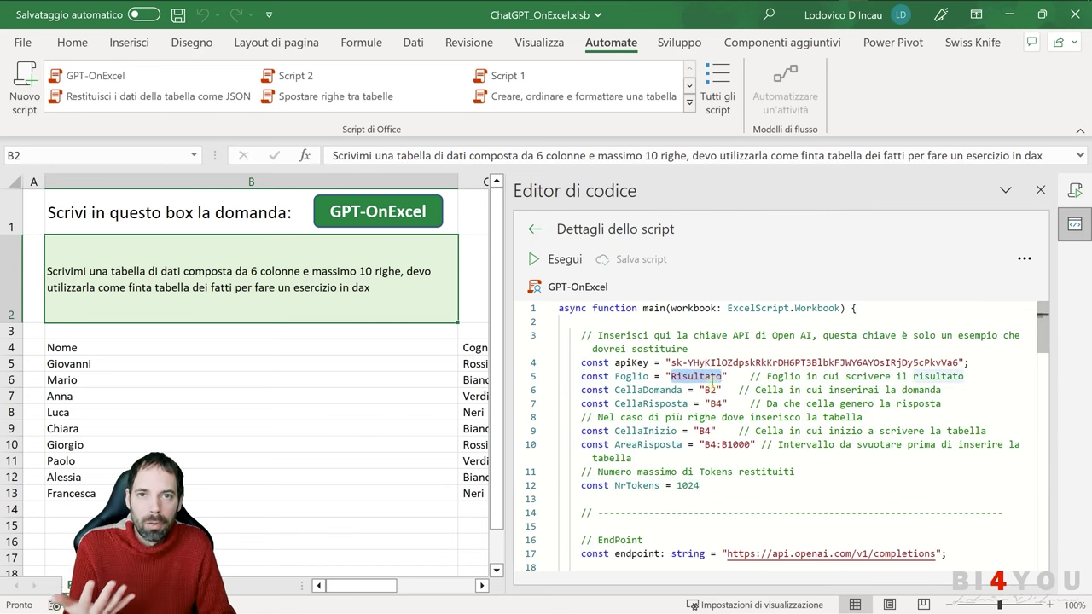
{"action": "double_click", "coordinate": [711, 390]}
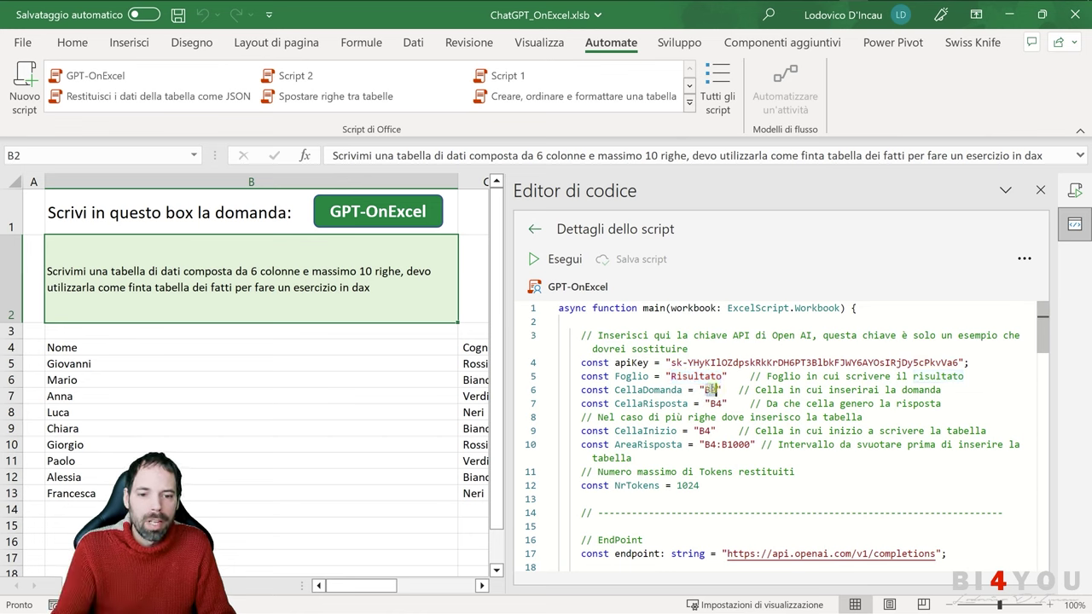
{"action": "type", "text": "2"}
{"action": "double_click", "coordinate": [715, 404]}
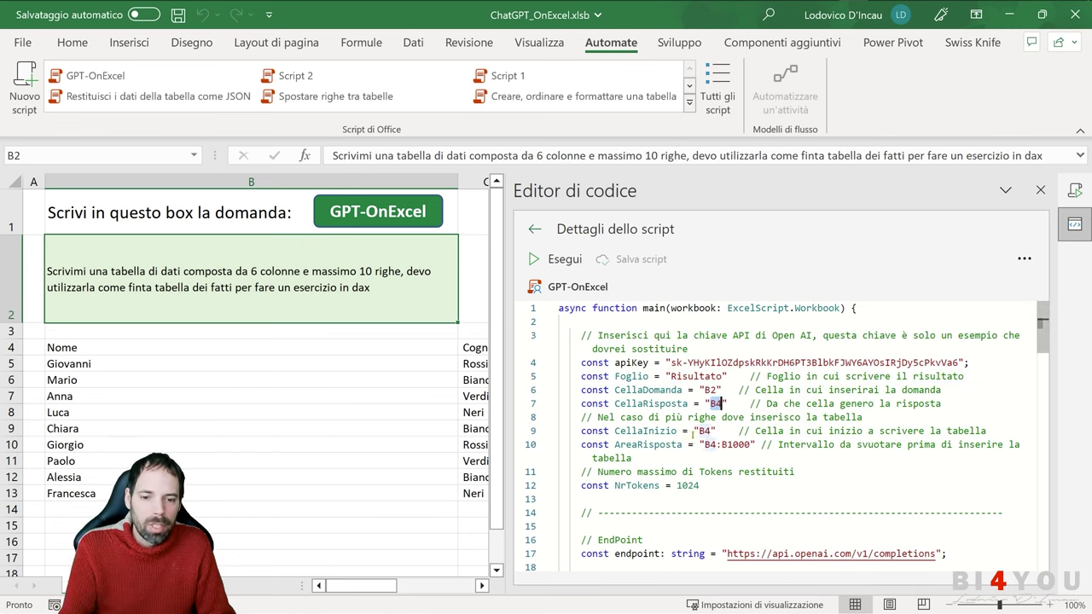
Step: Check the CellaInizio B4, AreaRisposta B4:B1000 and NrTokens settings, then select the API key string
{"action": "left_click_drag", "start_coordinate": [581, 430], "coordinate": [1019, 444]}
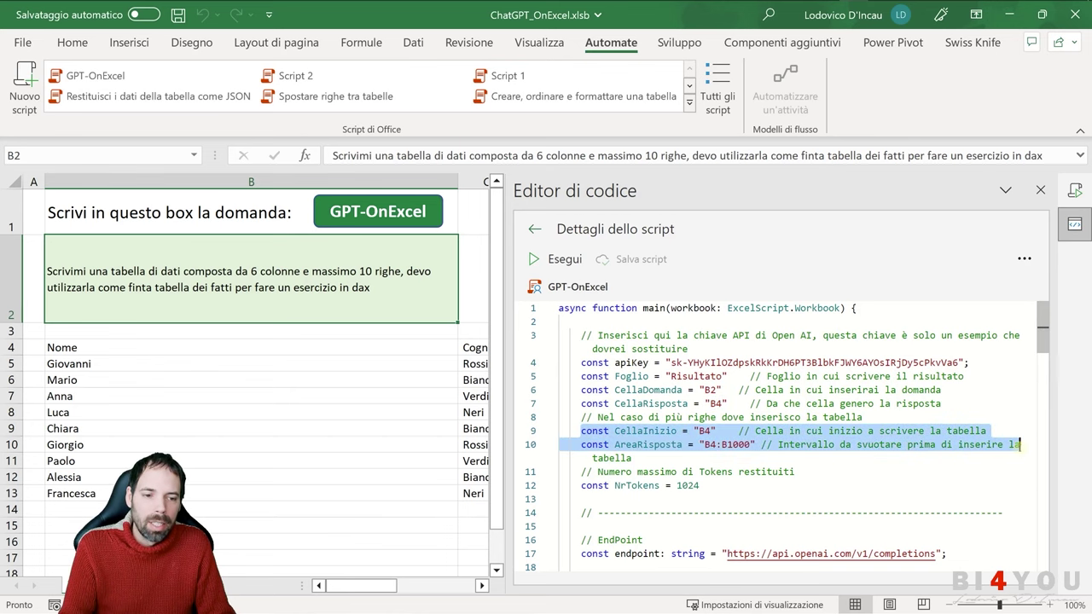
{"action": "double_click", "coordinate": [704, 430]}
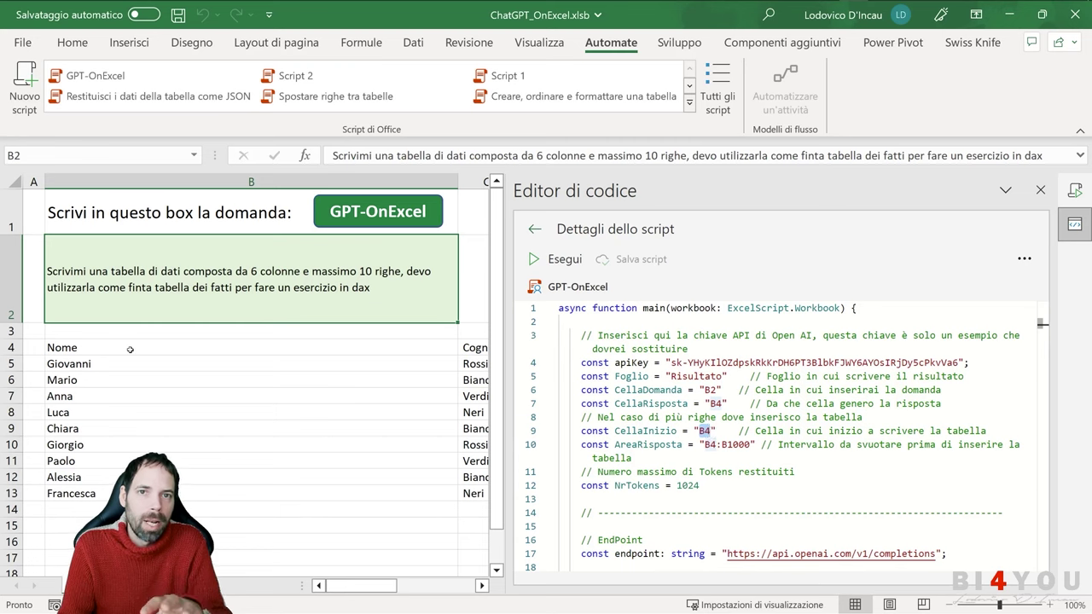
{"action": "double_click", "coordinate": [706, 444]}
{"action": "left_click_drag", "start_coordinate": [706, 445], "coordinate": [738, 444]}
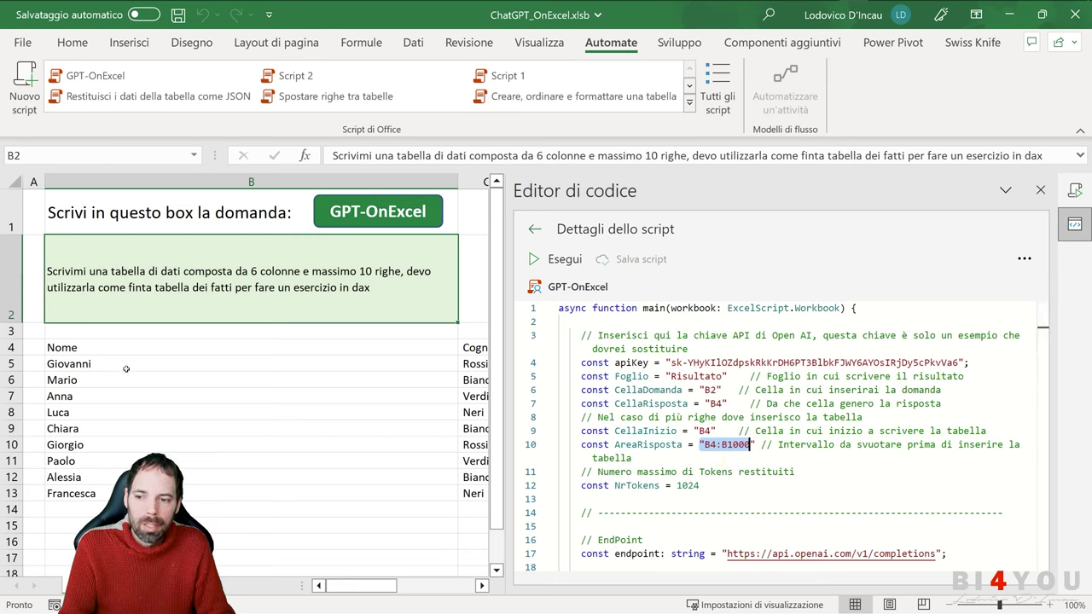
{"action": "left_click_drag", "start_coordinate": [698, 485], "coordinate": [556, 485]}
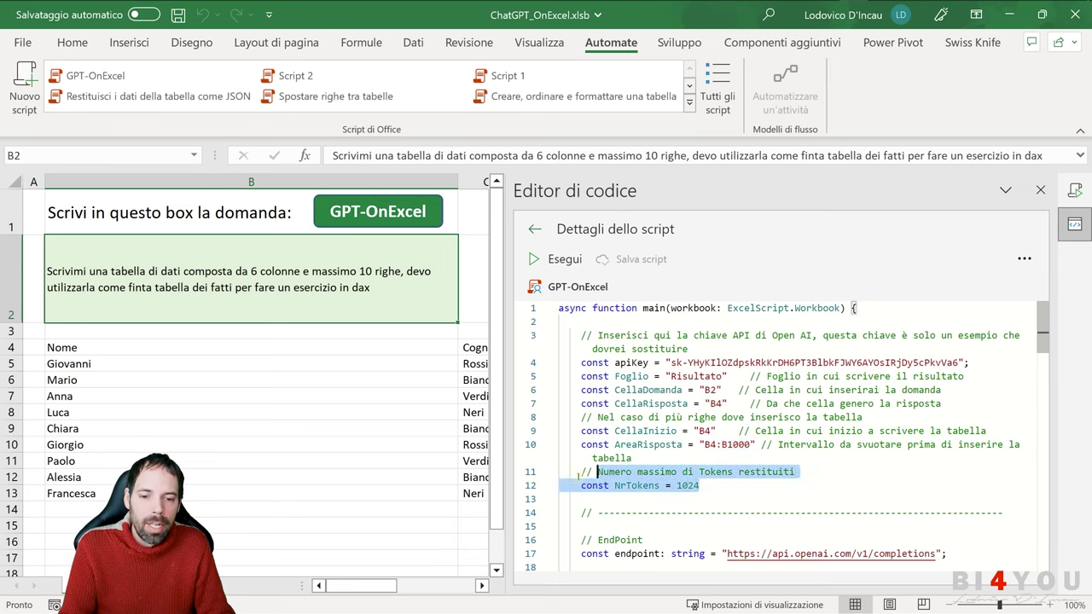
{"action": "left_click", "coordinate": [755, 485]}
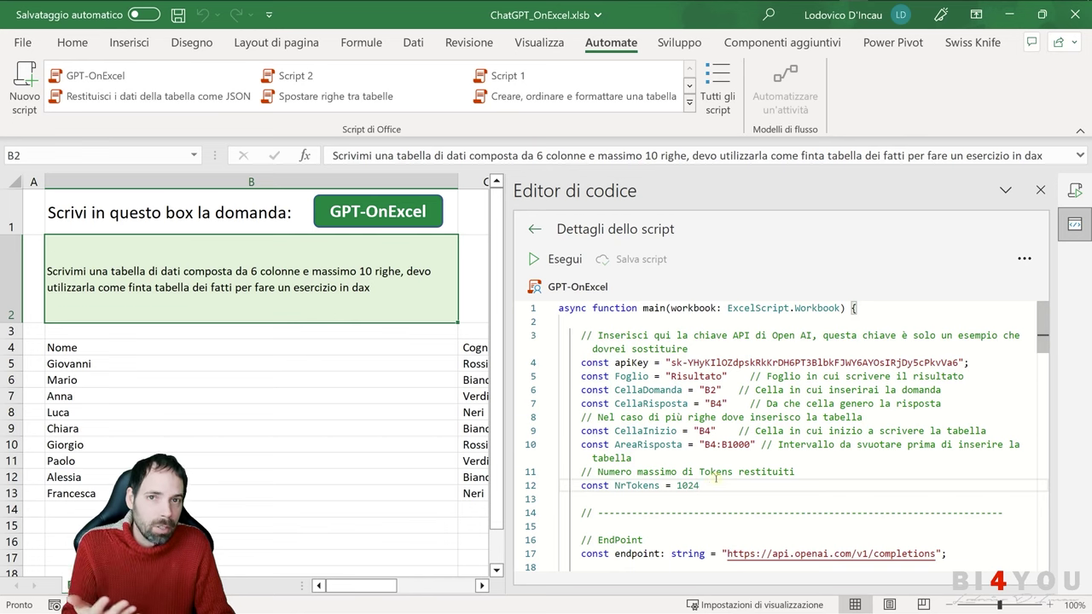
{"action": "left_click", "coordinate": [732, 497]}
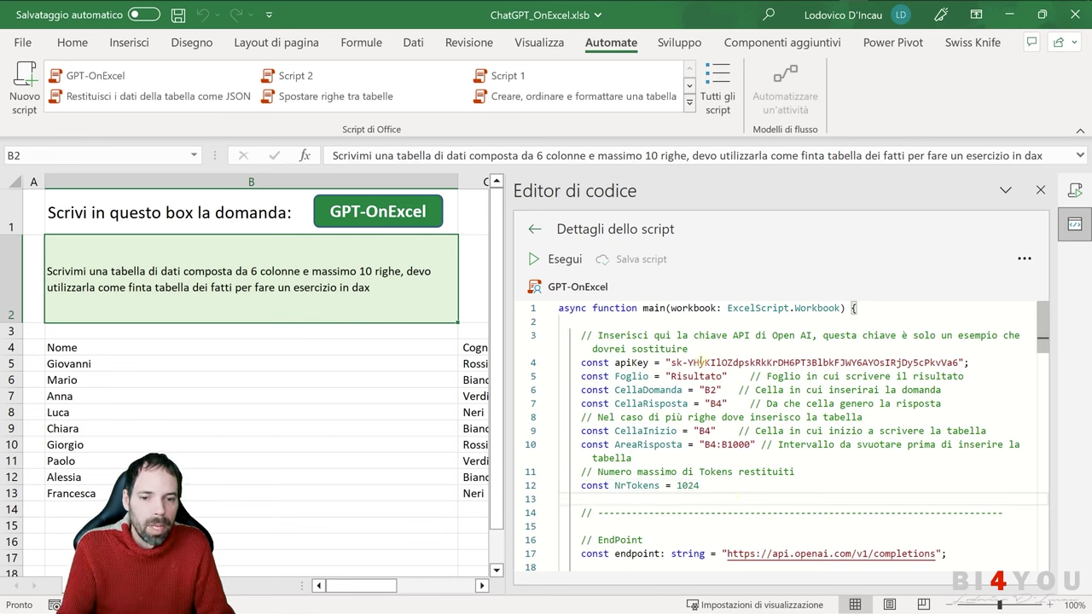
{"action": "left_click_drag", "start_coordinate": [671, 362], "coordinate": [958, 362]}
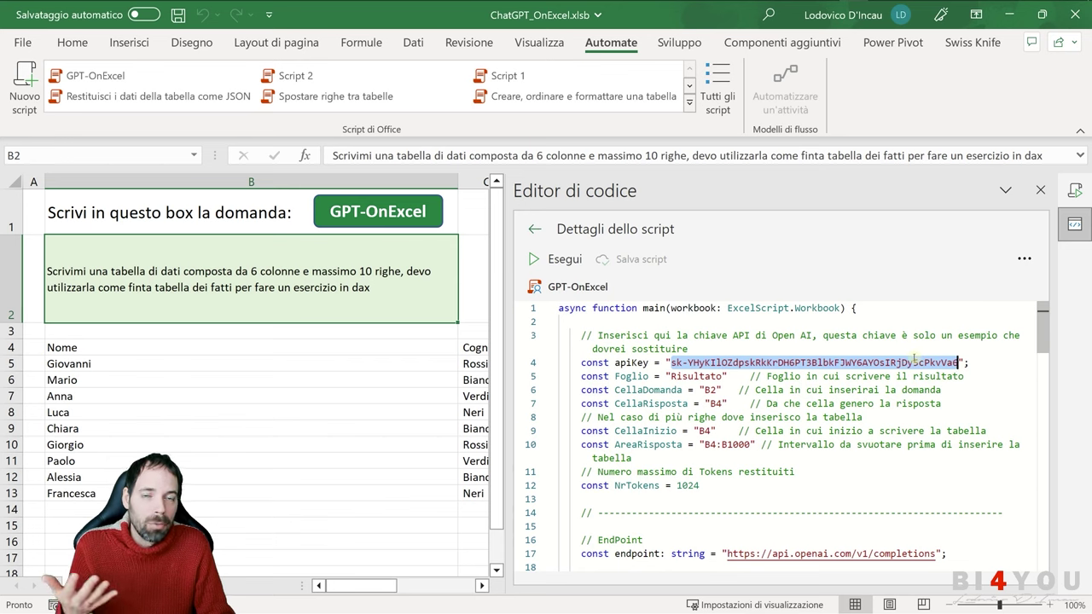
Step: Leave the GPT-OnExcel code and create a new blank Office Script
{"action": "left_click", "coordinate": [845, 389]}
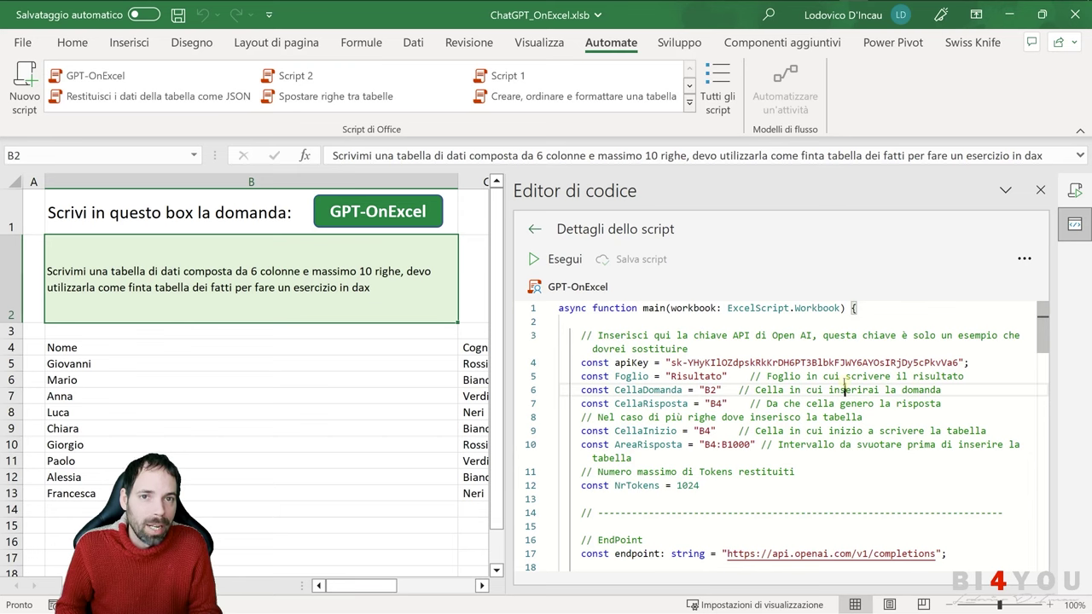
{"action": "key", "text": "Up"}
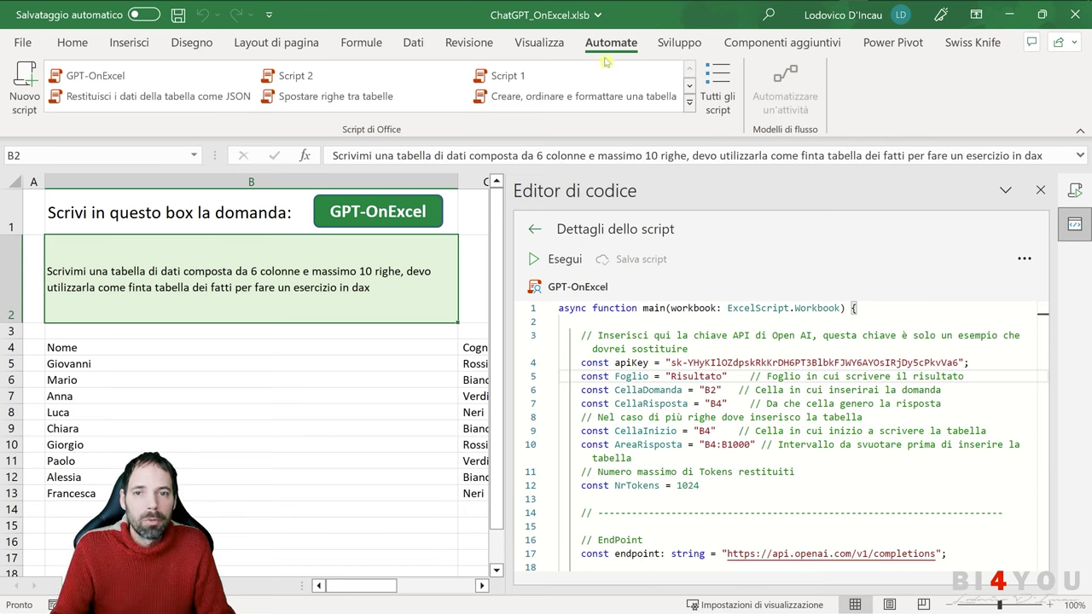
{"action": "left_click", "coordinate": [25, 92]}
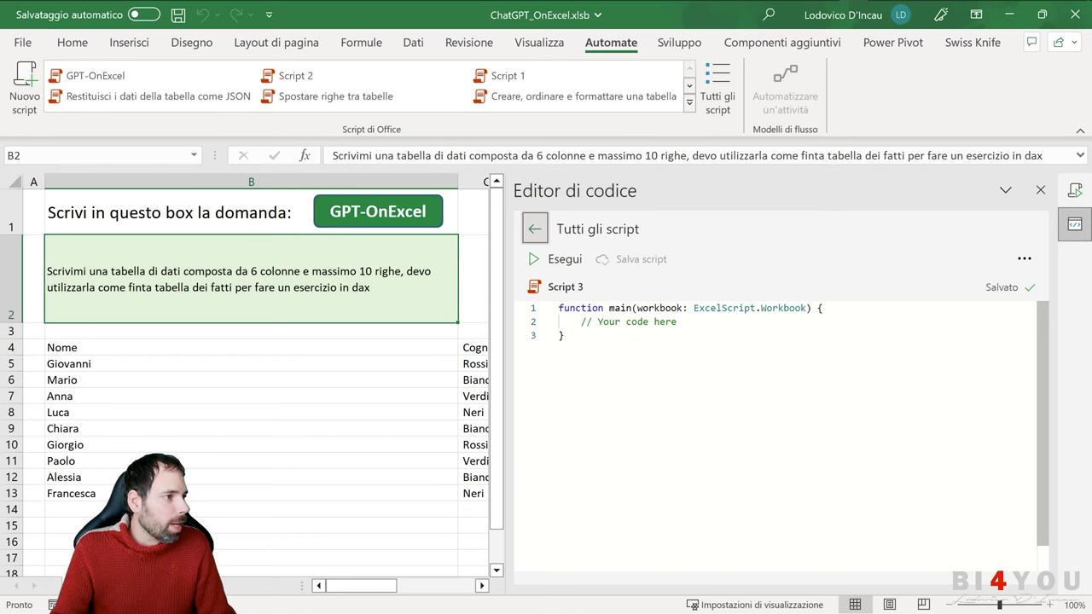
Step: Open ChatGPT_OnExcel.ts from the ChatGPT_TScript-OScript folder in Notepad++
{"action": "key", "text": "alt+Tab"}
{"action": "left_click", "coordinate": [458, 327]}
{"action": "left_click", "coordinate": [431, 271]}
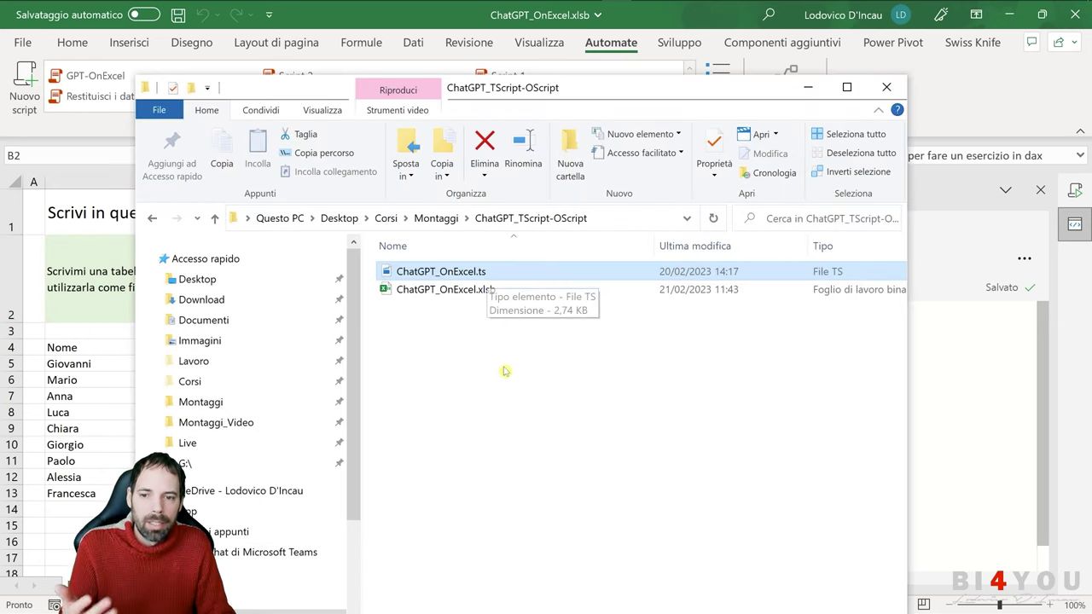
{"action": "right_click", "coordinate": [442, 275]}
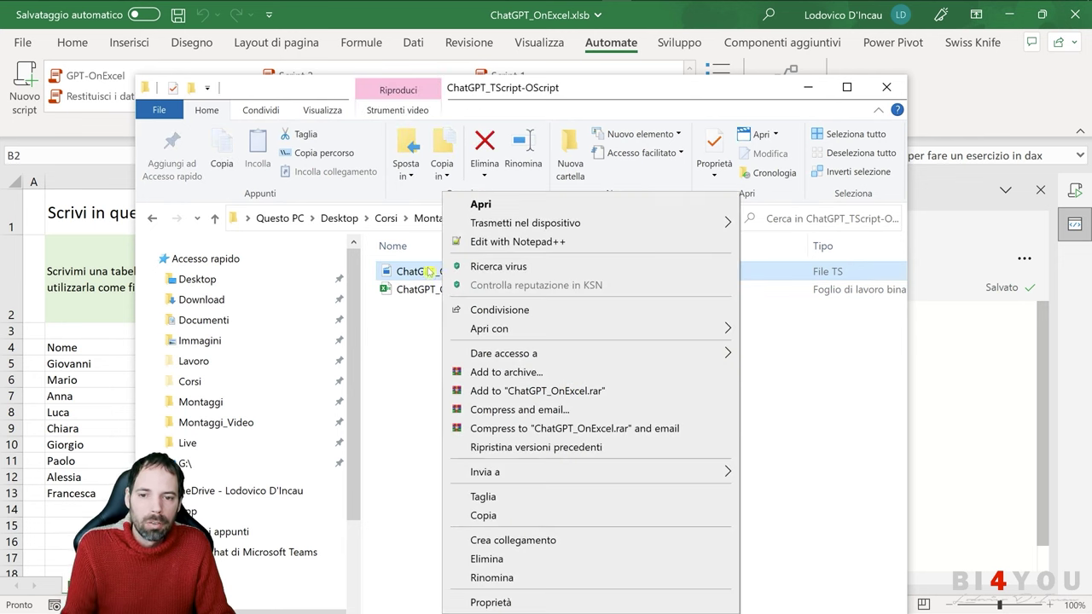
{"action": "left_click", "coordinate": [504, 242]}
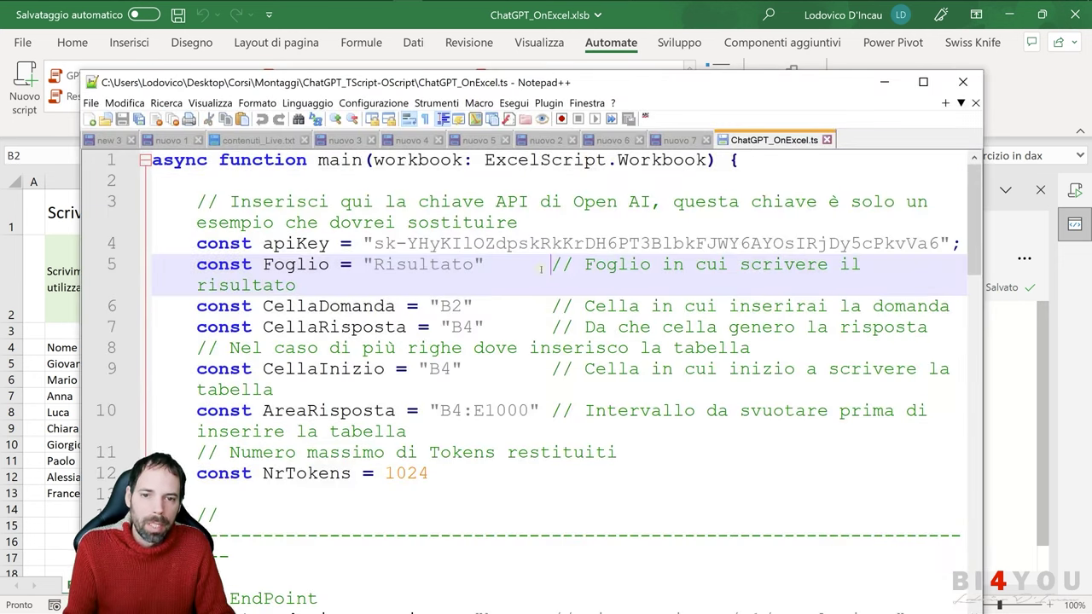
Step: Copy all the ChatGPT_OnExcel.ts code, then minimize Notepad++
{"action": "scroll", "coordinate": [510, 288], "scroll_direction": "down", "scroll_amount": 2}
{"action": "scroll", "coordinate": [520, 290], "scroll_direction": "down", "scroll_amount": 3}
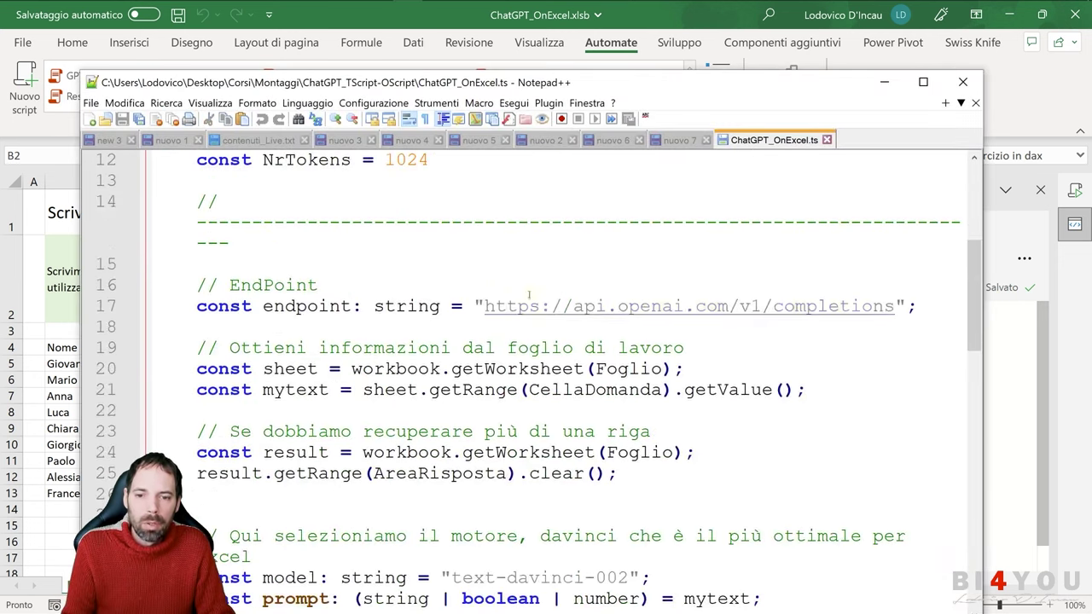
{"action": "scroll", "coordinate": [529, 290], "scroll_direction": "down", "scroll_amount": 5}
{"action": "scroll", "coordinate": [542, 292], "scroll_direction": "down", "scroll_amount": 6}
{"action": "left_click", "coordinate": [536, 278]}
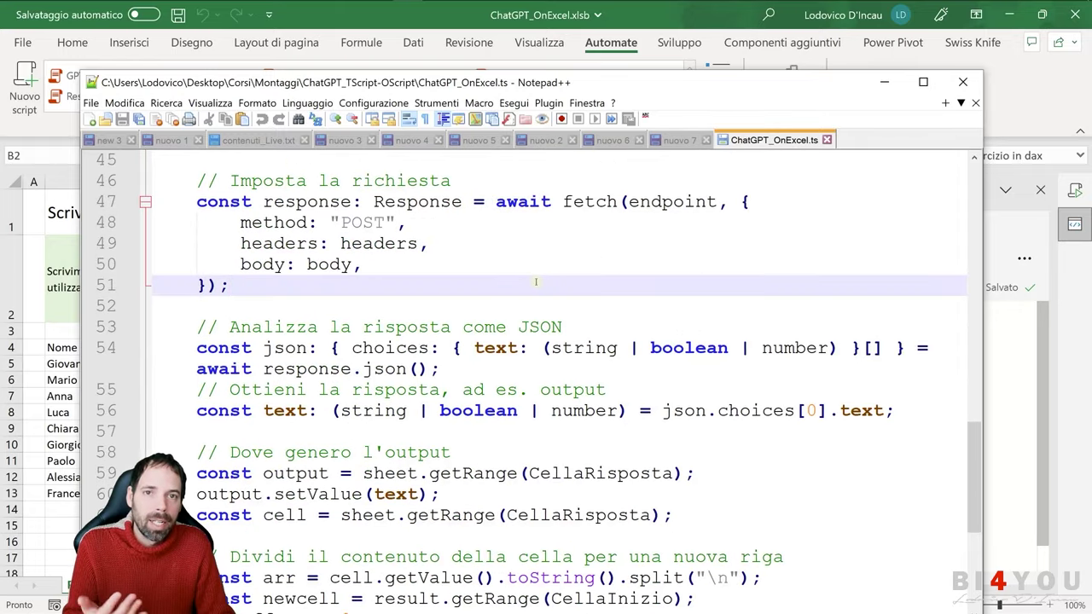
{"action": "left_click", "coordinate": [526, 269]}
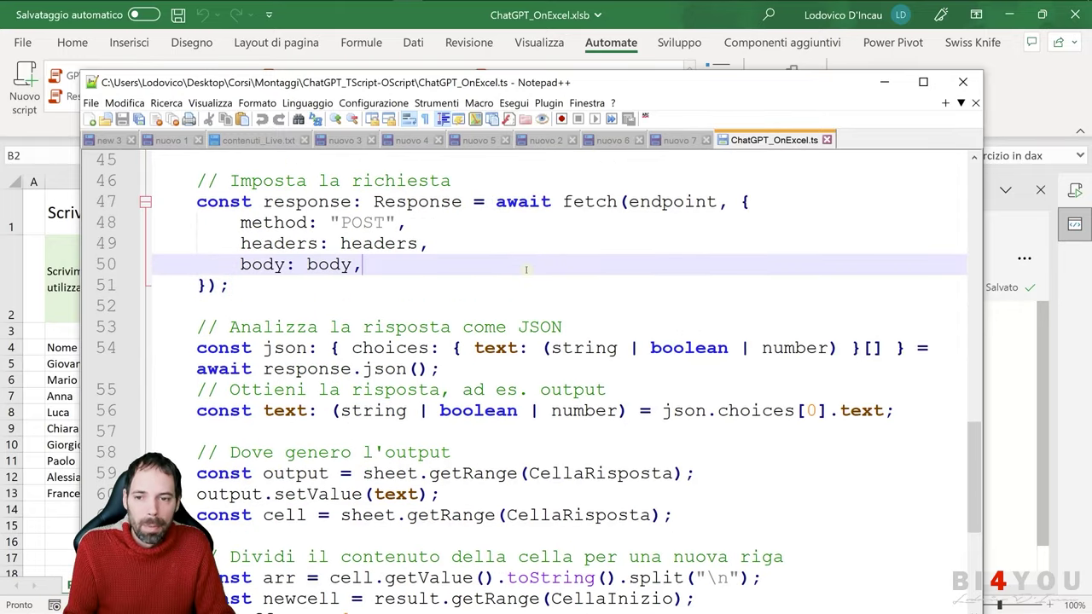
{"action": "key", "text": "ctrl+a"}
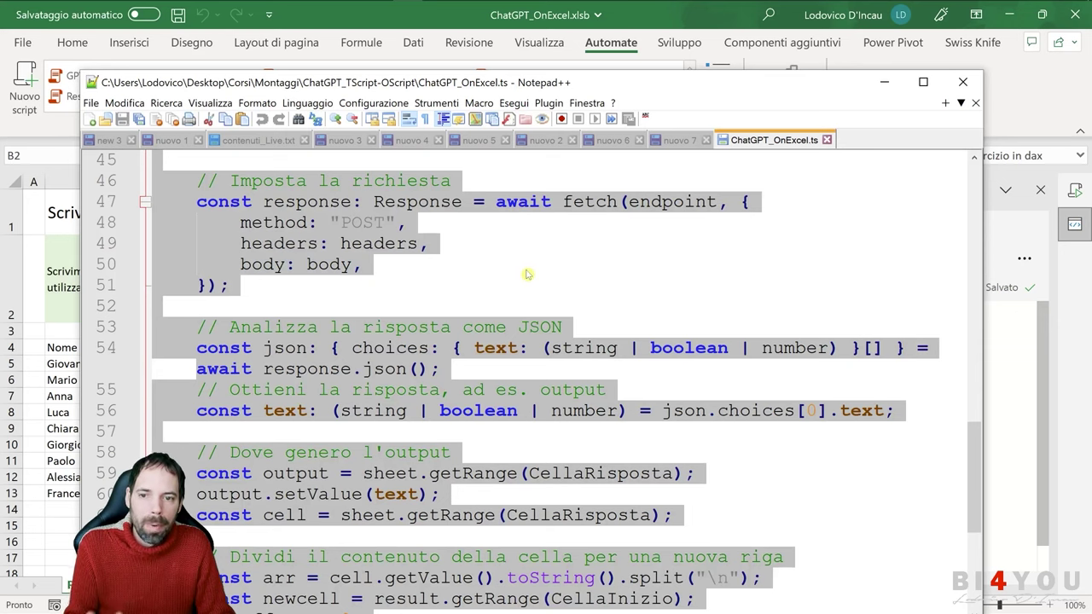
{"action": "left_click", "coordinate": [883, 84]}
Step: Replace the new script's placeholder code with the pasted GPT script code
{"action": "left_click", "coordinate": [704, 17]}
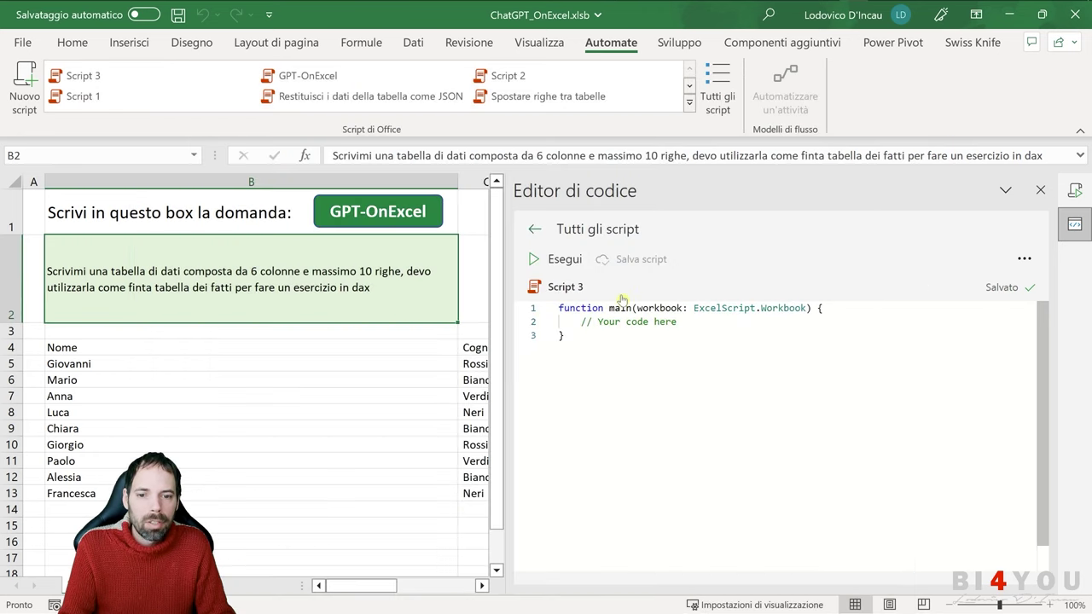
{"action": "left_click", "coordinate": [654, 333]}
{"action": "key", "text": "ctrl+a"}
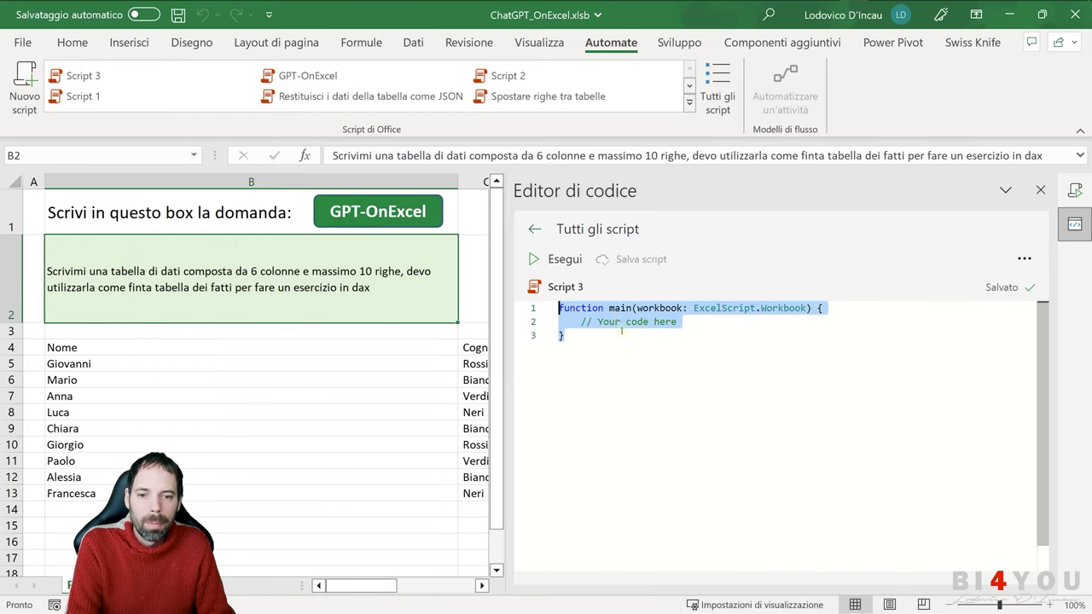
{"action": "key", "text": "Delete"}
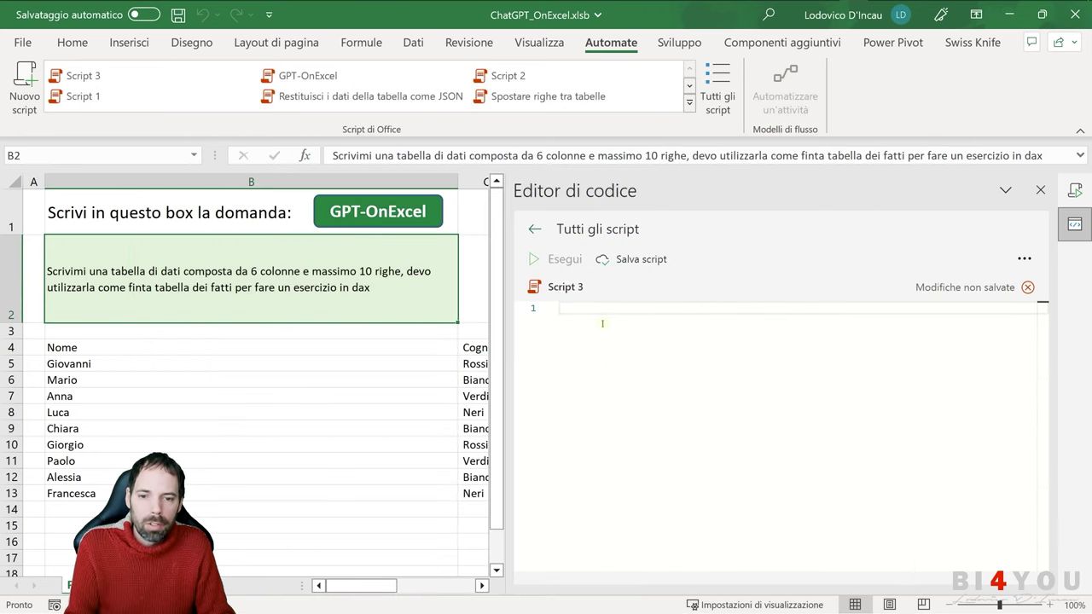
{"action": "key", "text": "ctrl+v"}
{"action": "scroll", "coordinate": [674, 407], "scroll_direction": "up", "scroll_amount": 15}
{"action": "scroll", "coordinate": [674, 407], "scroll_direction": "up", "scroll_amount": 5}
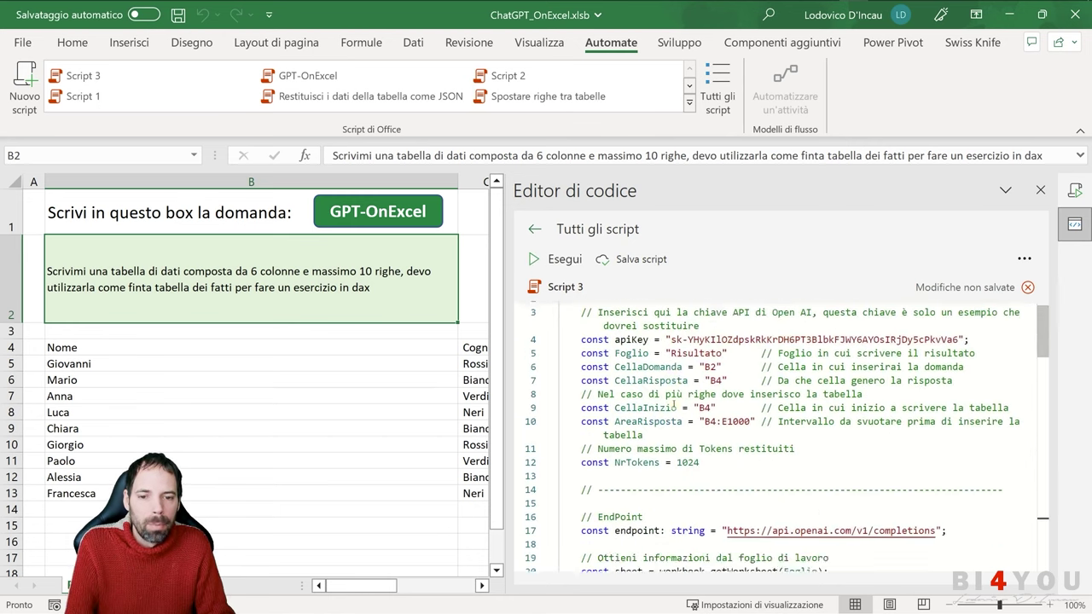
{"action": "scroll", "coordinate": [674, 408], "scroll_direction": "up", "scroll_amount": 1}
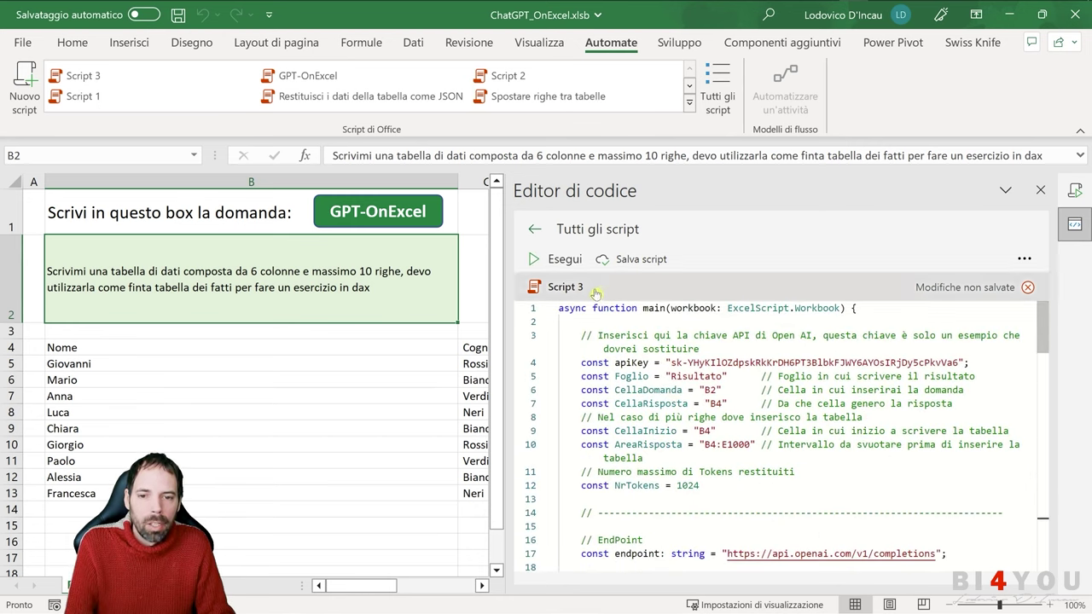
Step: Save the script, rename it from Script 3 to Test_GPT, and close the code editor
{"action": "left_click", "coordinate": [629, 261]}
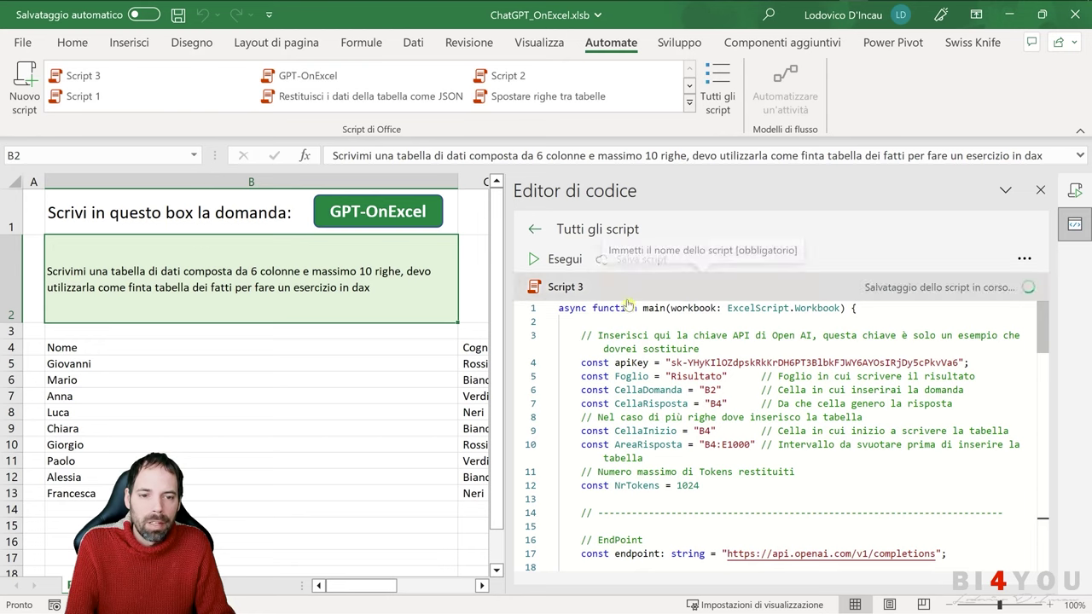
{"action": "left_click", "coordinate": [567, 292]}
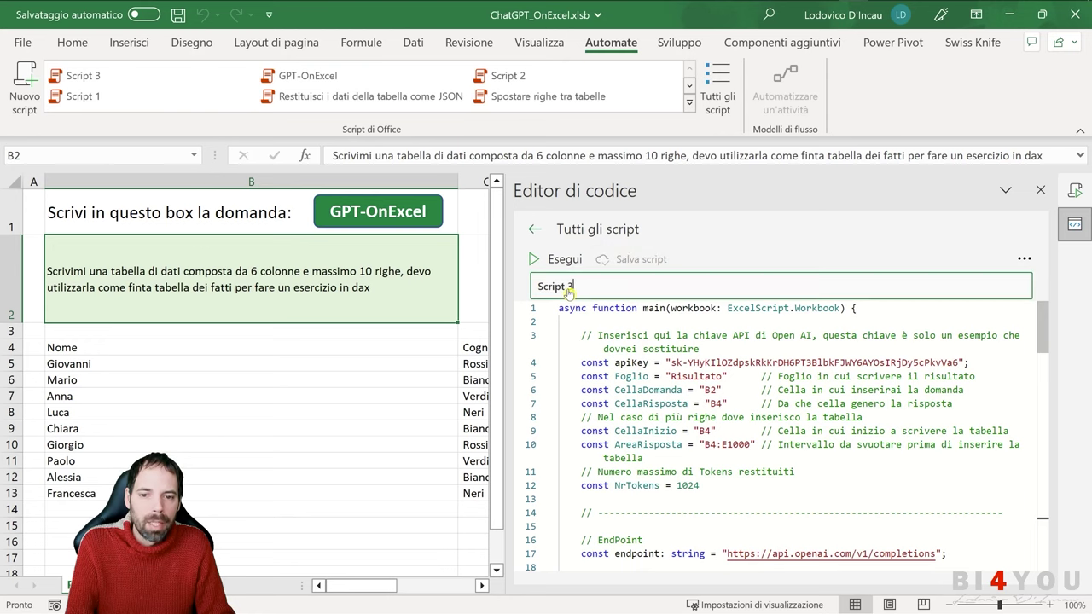
{"action": "left_click_drag", "start_coordinate": [569, 287], "coordinate": [535, 287]}
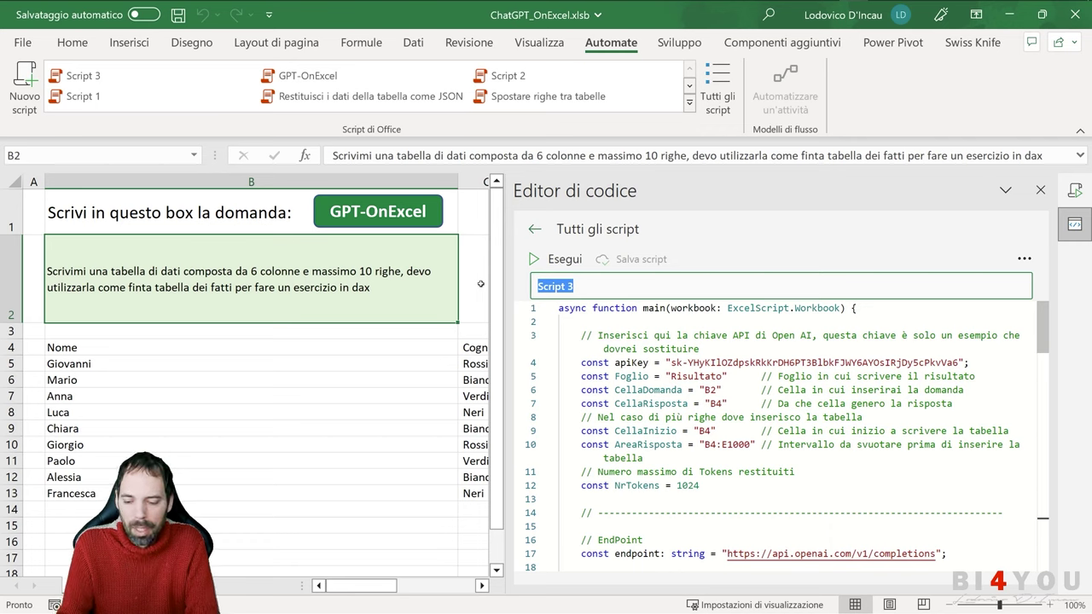
{"action": "type", "text": "Test_GPT"}
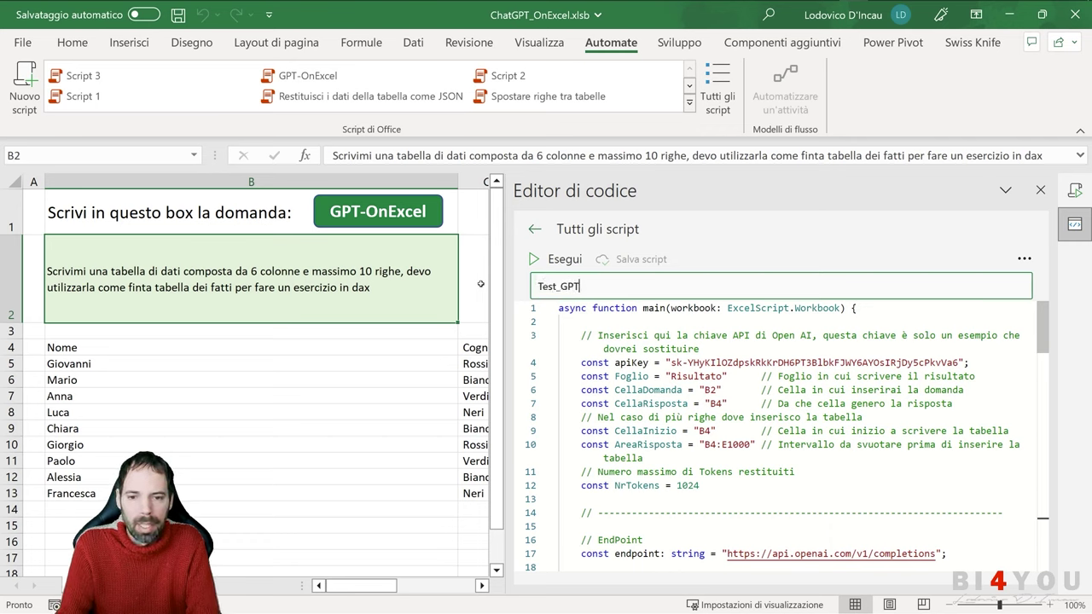
{"action": "key", "text": "Return"}
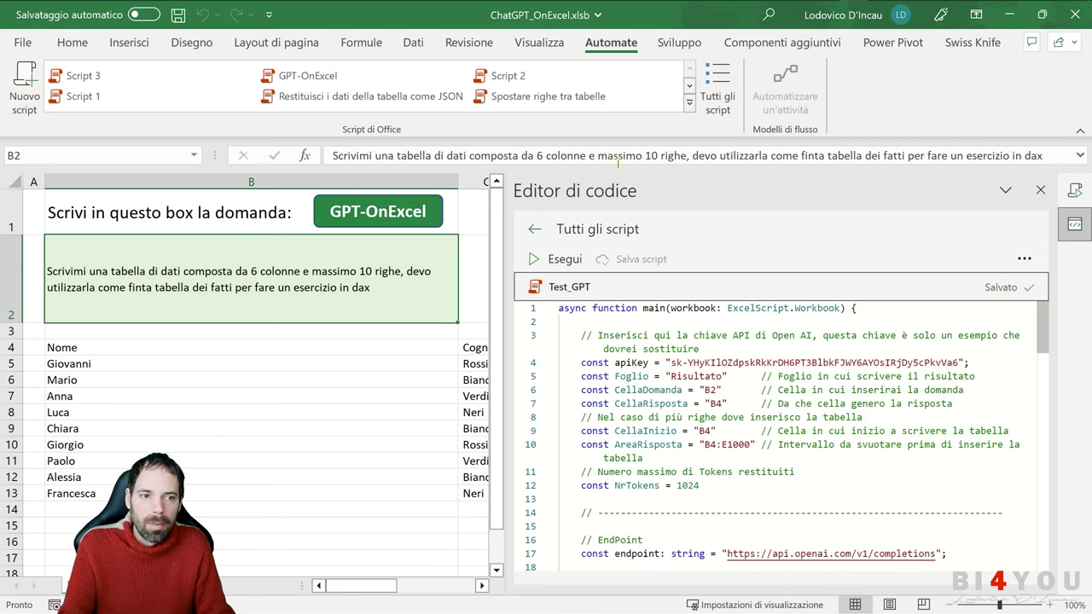
{"action": "left_click", "coordinate": [1039, 192]}
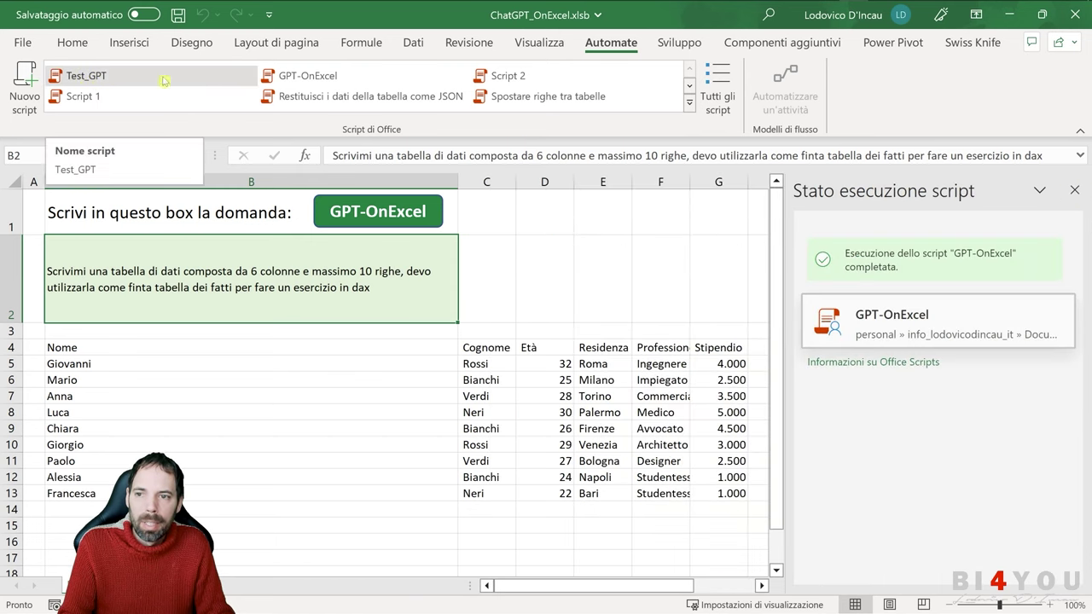
Step: Open the GPT-OnExcel script code for editing and select the apiKey string on line 4
{"action": "left_click", "coordinate": [306, 79]}
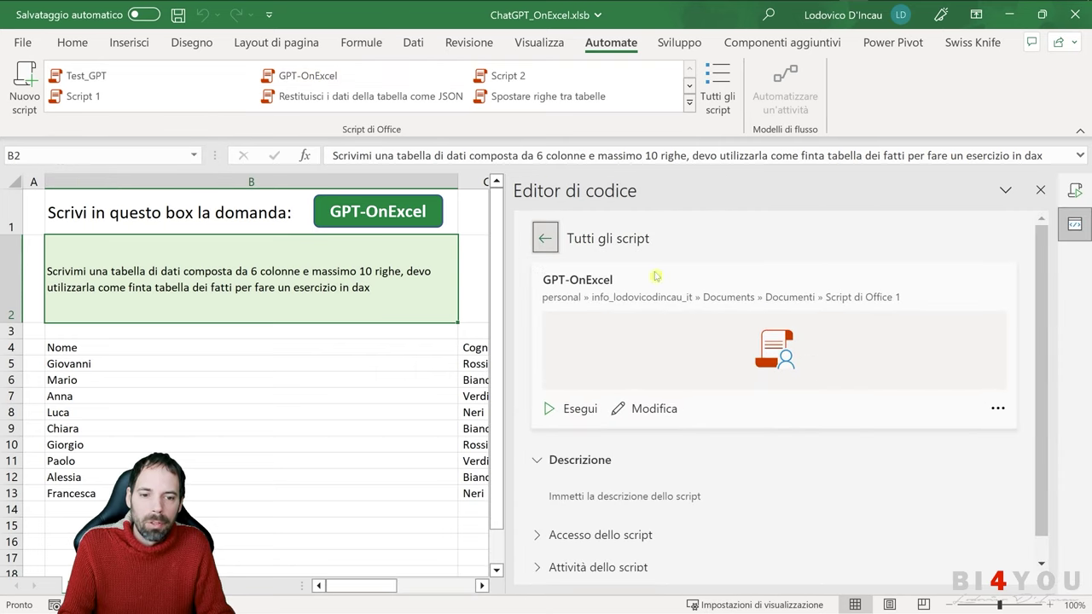
{"action": "left_click", "coordinate": [653, 408]}
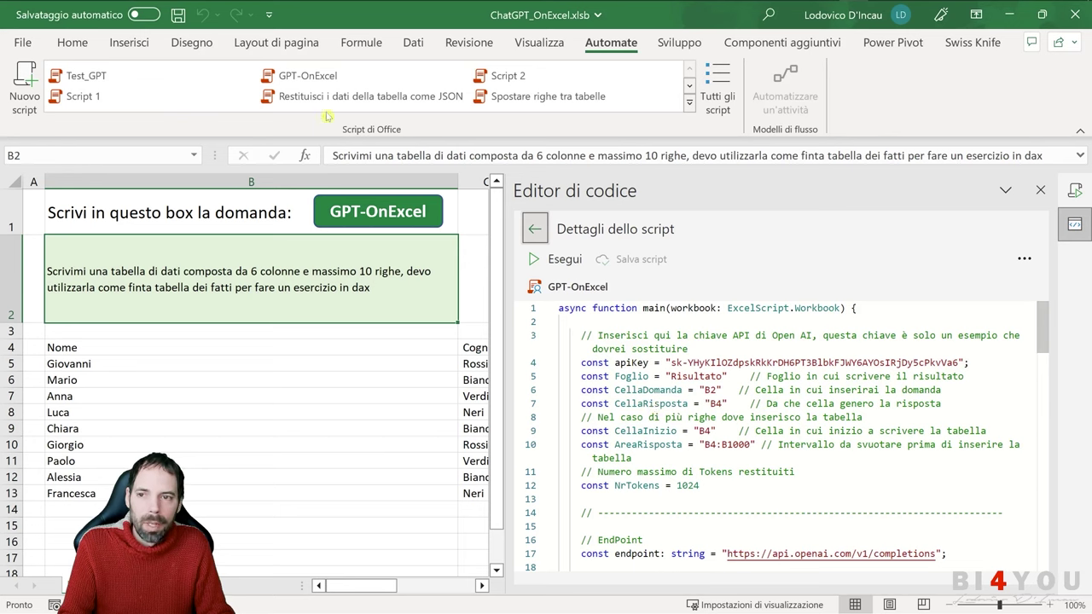
{"action": "left_click", "coordinate": [698, 400]}
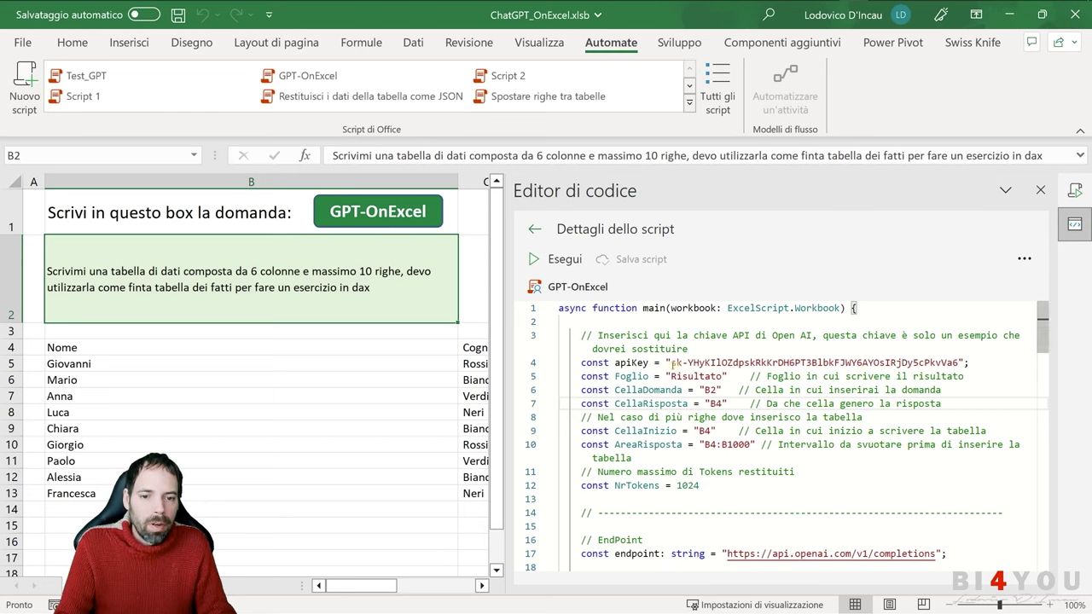
{"action": "mouse_move", "coordinate": [671, 363]}
{"action": "left_mouse_down"}
{"action": "mouse_move", "coordinate": [958, 363]}
{"action": "mouse_move", "coordinate": [689, 349]}
{"action": "left_mouse_up"}
Step: In Firefox, go to openai.com in a new tab
{"action": "mouse_move", "coordinate": [821, 24]}
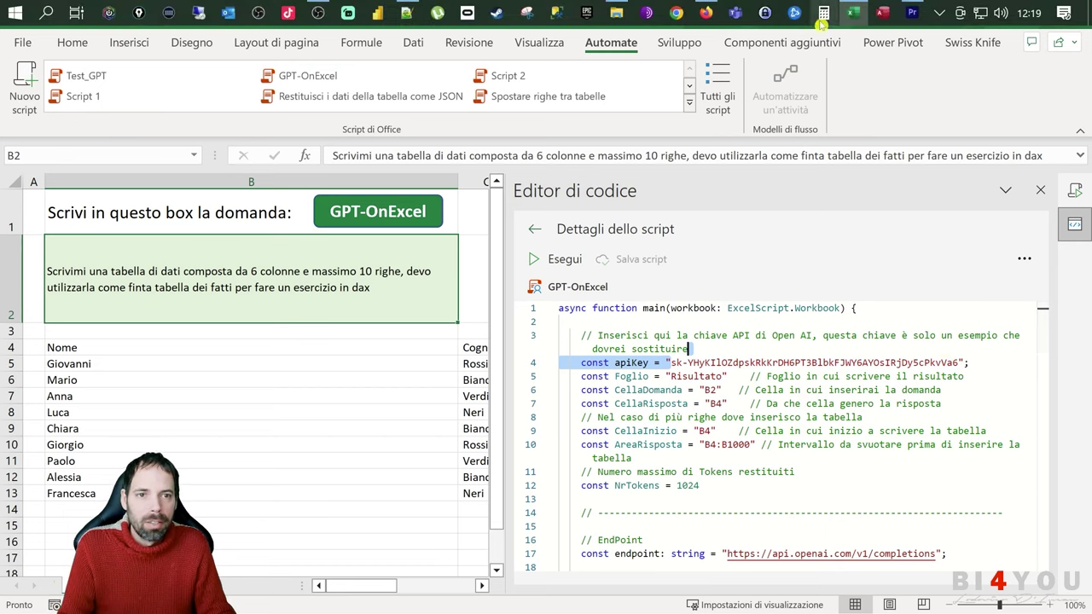
{"action": "left_click", "coordinate": [707, 14]}
{"action": "left_click", "coordinate": [244, 20]}
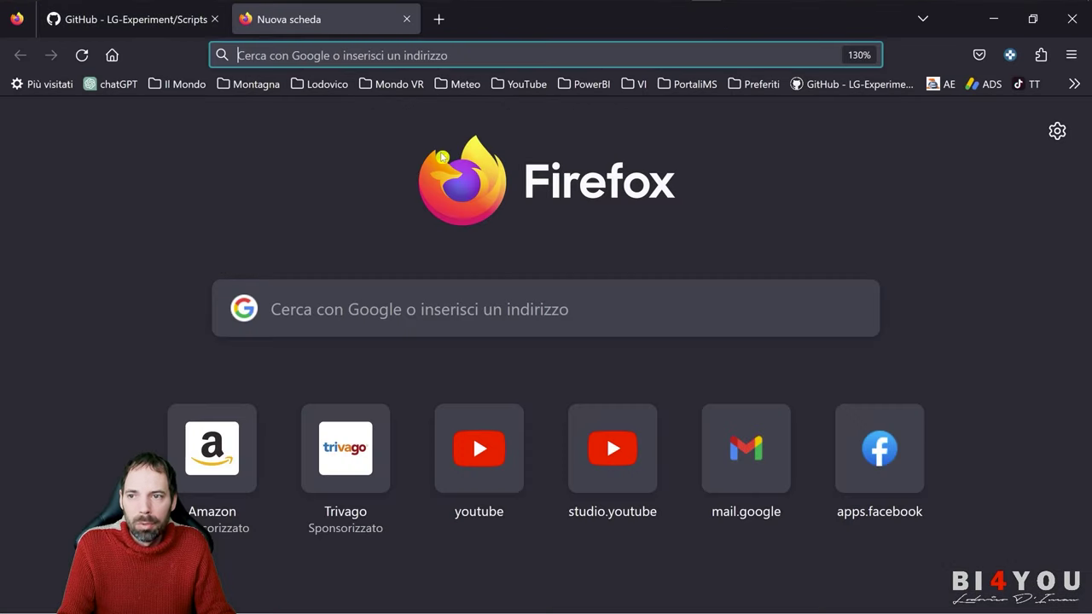
{"action": "type", "text": "openai"}
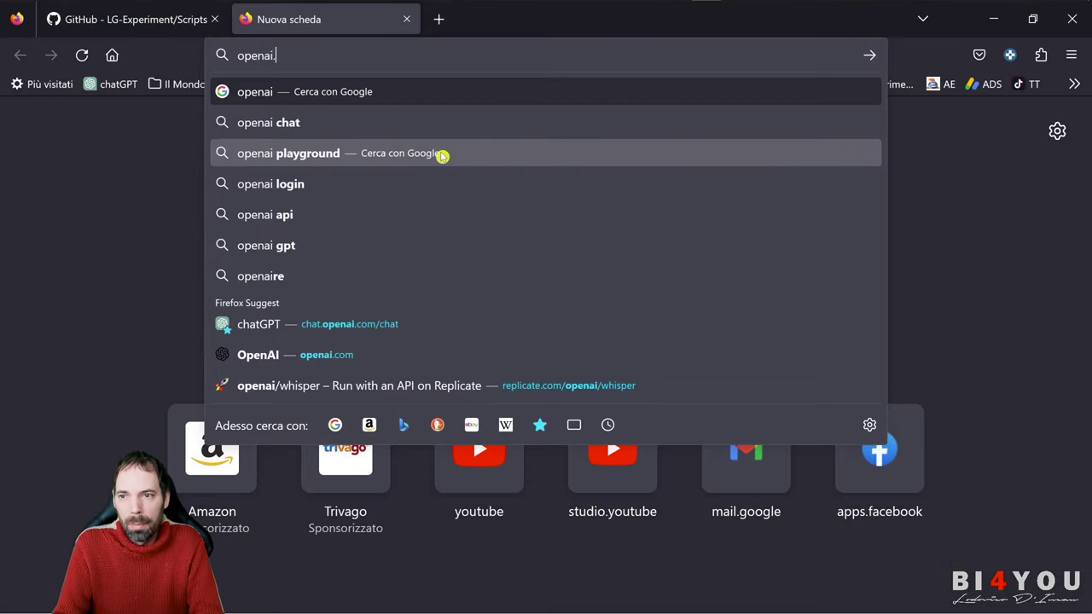
{"action": "type", "text": ".co"}
{"action": "key", "text": "Return"}
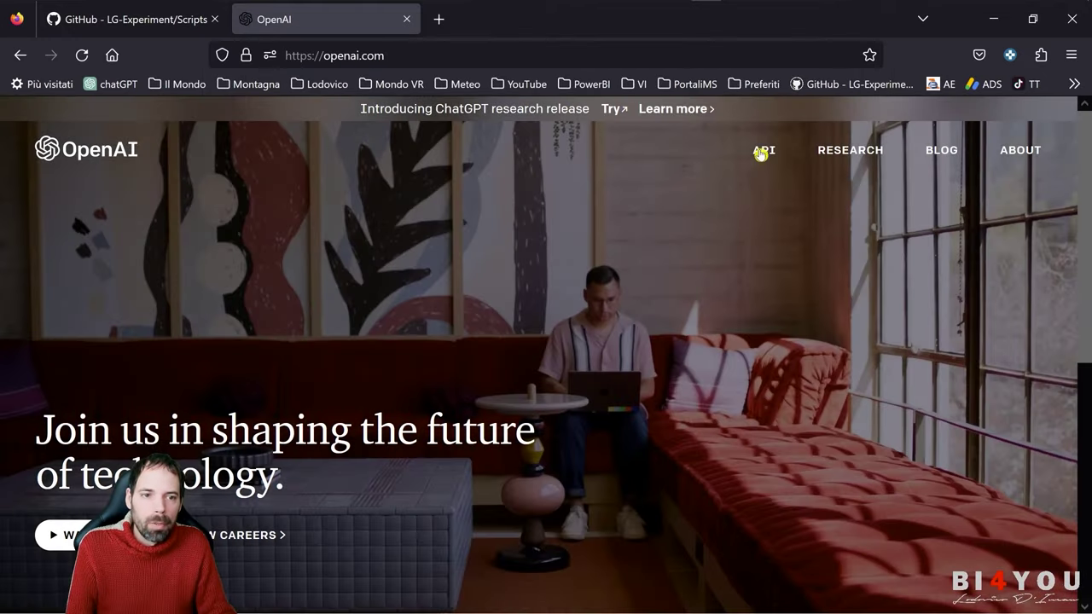
Step: Log in to the OpenAI Platform with the Google account and open the API keys page
{"action": "left_click", "coordinate": [760, 153]}
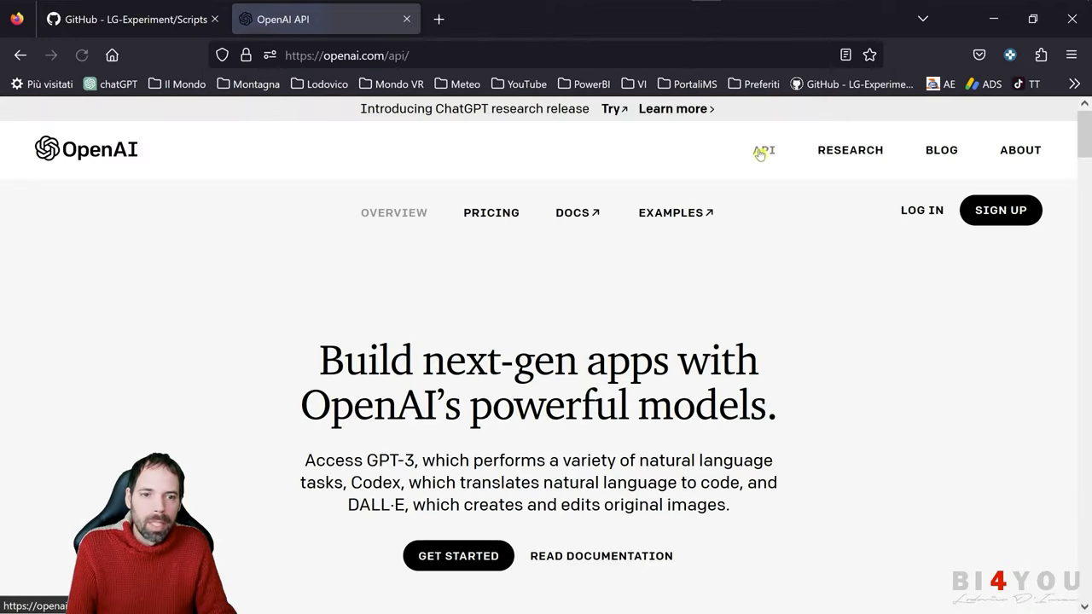
{"action": "left_click", "coordinate": [891, 209]}
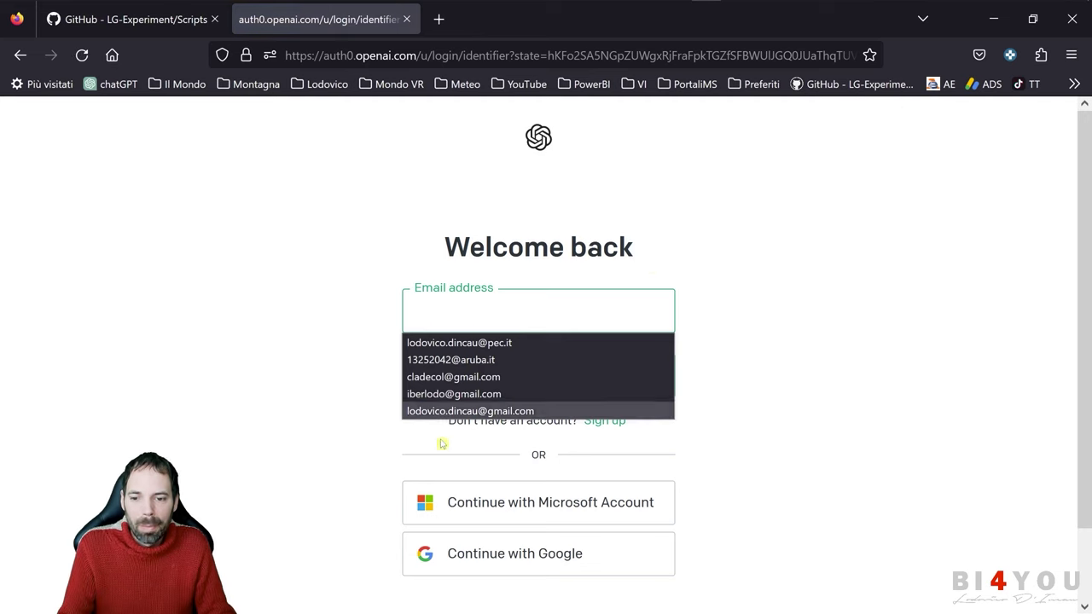
{"action": "left_click", "coordinate": [244, 381]}
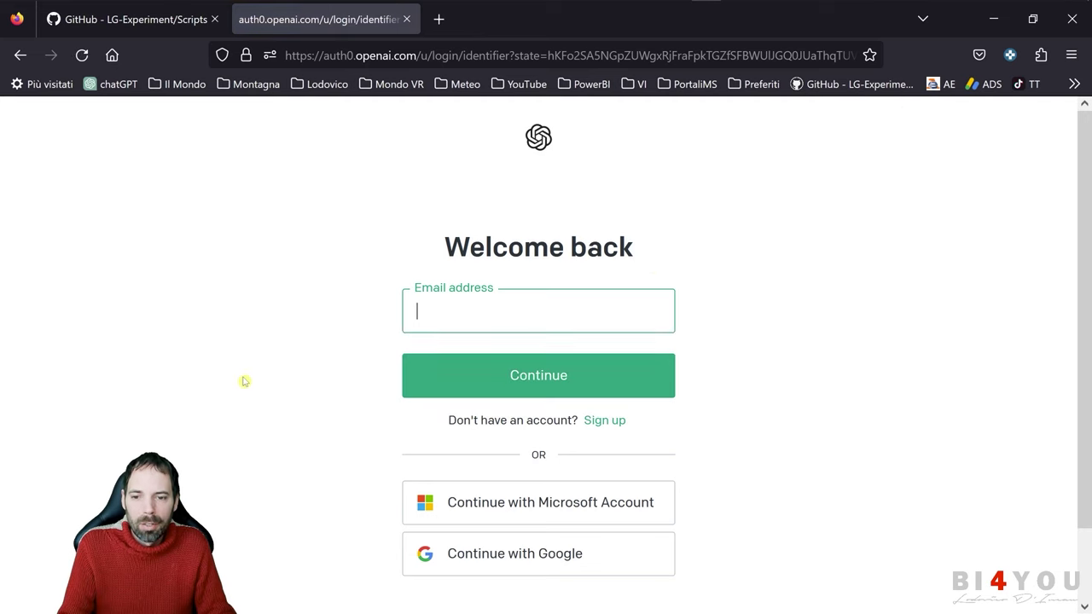
{"action": "left_click", "coordinate": [511, 567]}
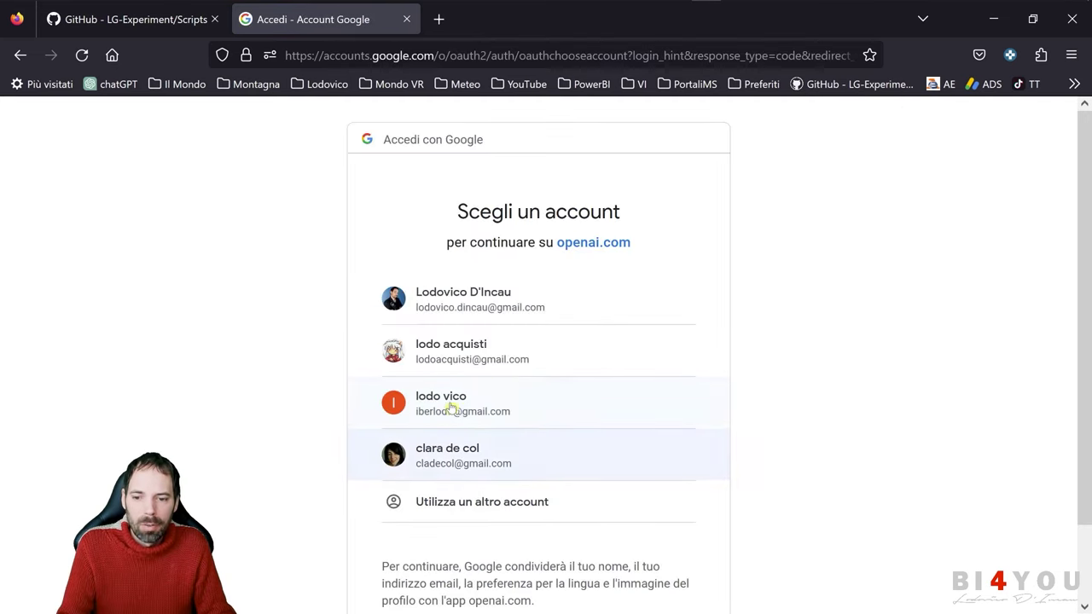
{"action": "left_click", "coordinate": [451, 408]}
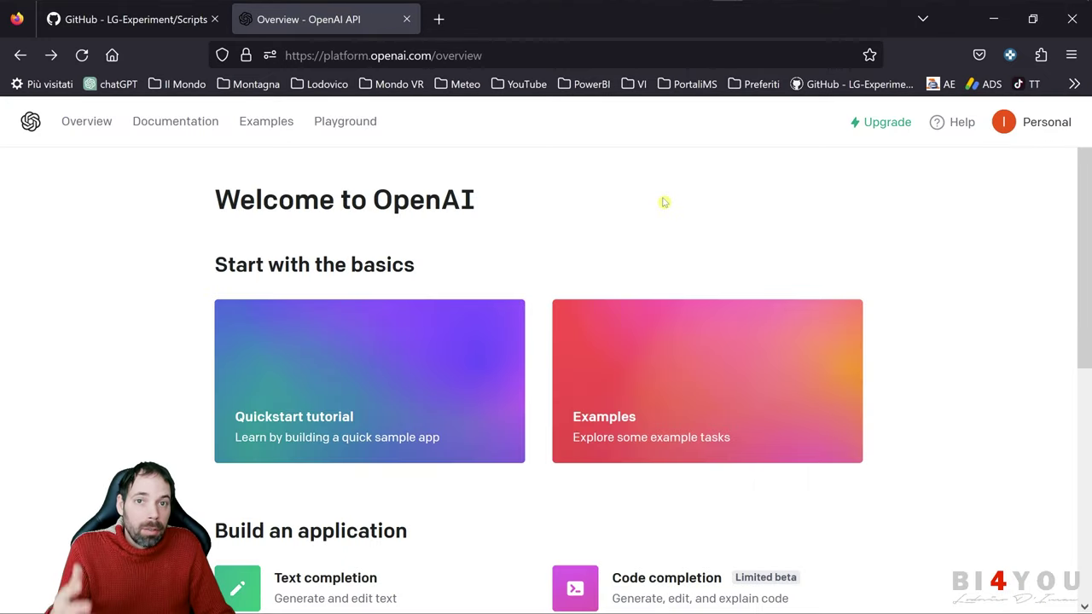
{"action": "left_click", "coordinate": [1032, 122]}
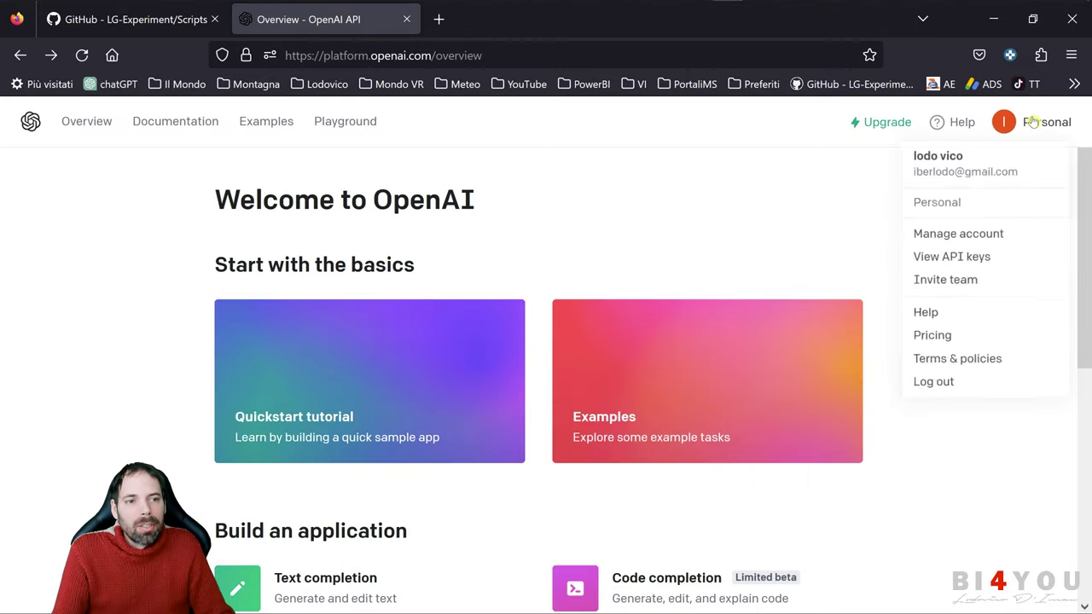
{"action": "left_click", "coordinate": [943, 261]}
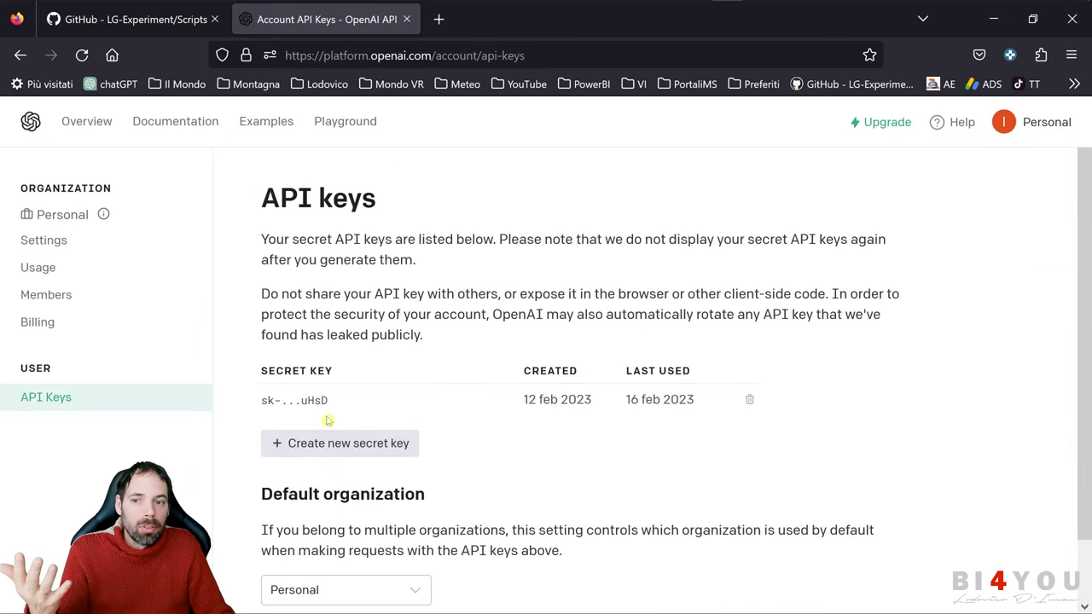
Step: Generate a new secret API key, copy it to the clipboard, and close the dialog
{"action": "left_click", "coordinate": [339, 447]}
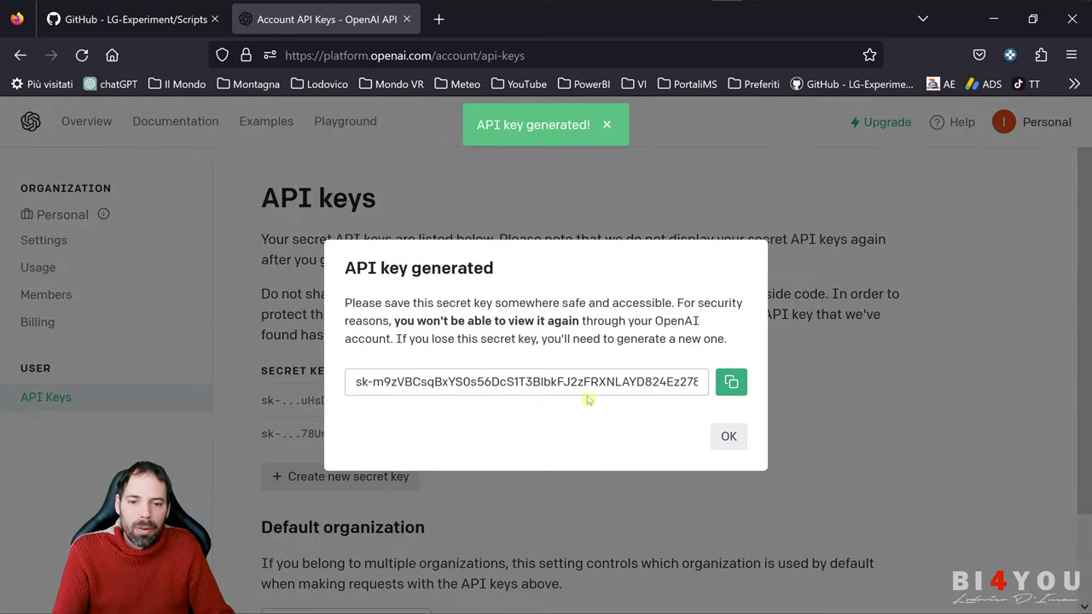
{"action": "left_click", "coordinate": [730, 385]}
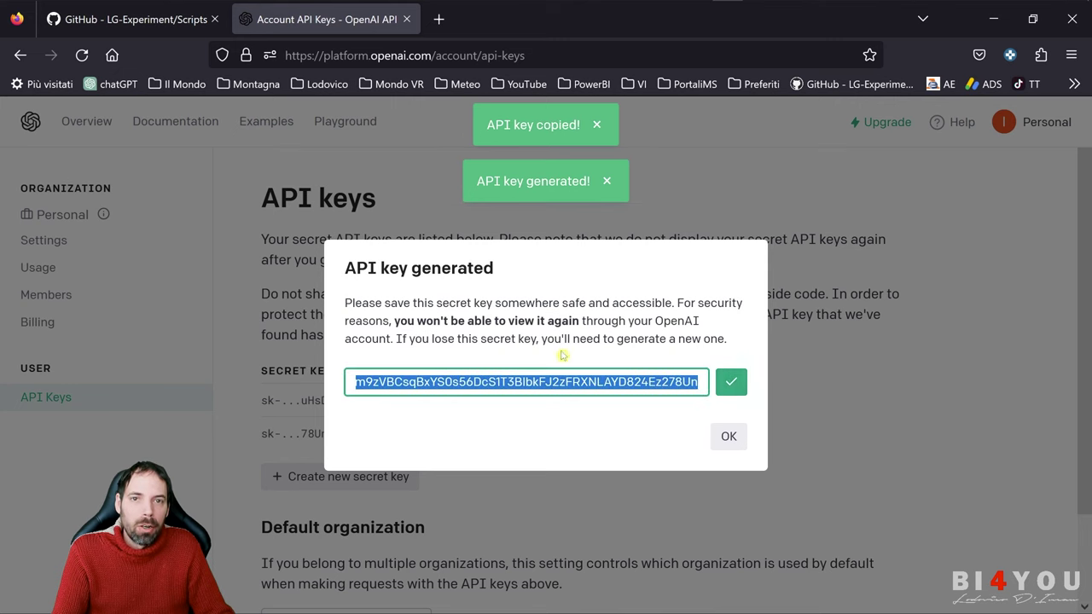
{"action": "left_click", "coordinate": [716, 436]}
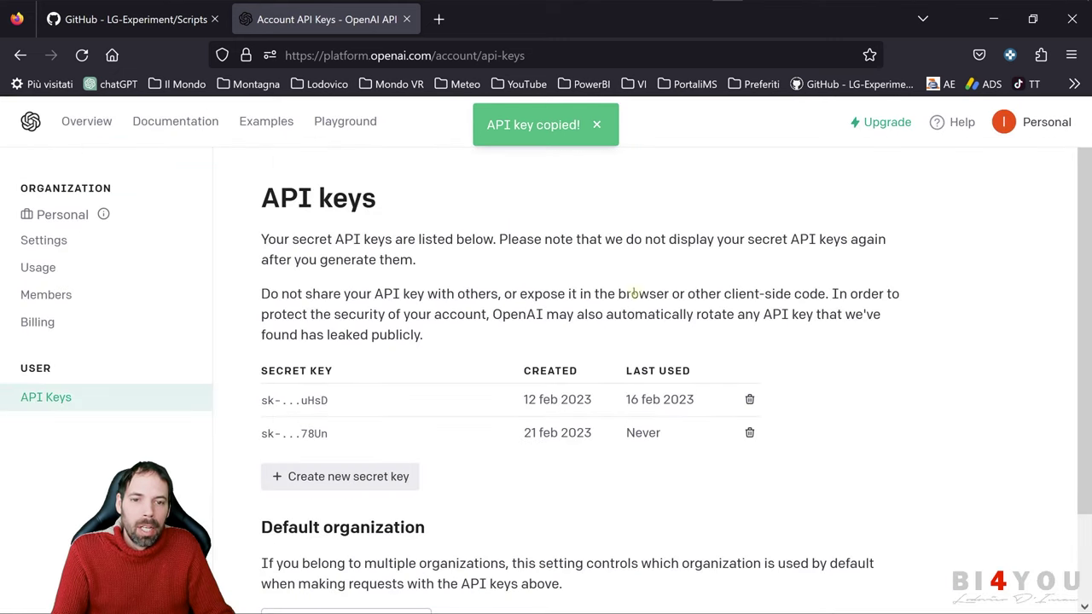
Step: Check February's daily API usage chart on the Usage page, peaking at $0.14 on 12 Feb
{"action": "left_click", "coordinate": [48, 270]}
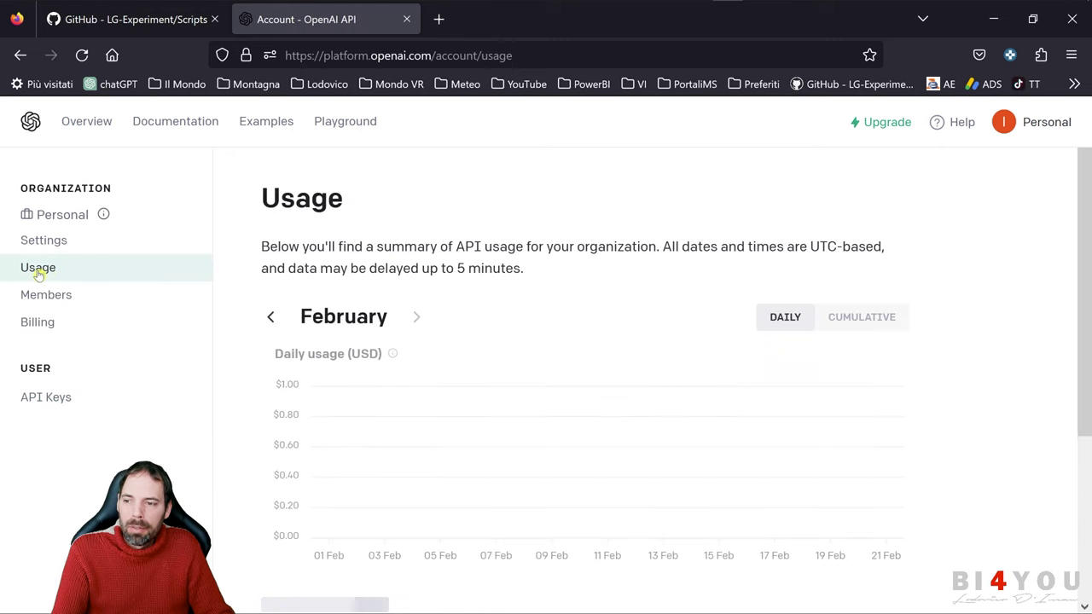
{"action": "scroll", "coordinate": [363, 341], "scroll_direction": "down", "scroll_amount": 2}
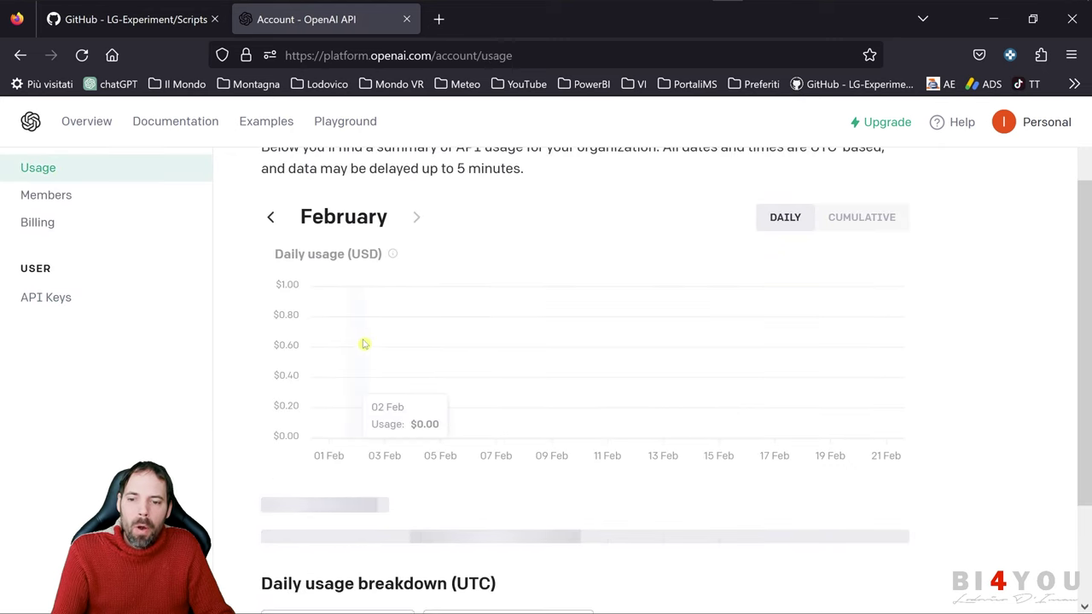
{"action": "scroll", "coordinate": [370, 338], "scroll_direction": "down", "scroll_amount": 1}
{"action": "scroll", "coordinate": [381, 332], "scroll_direction": "up", "scroll_amount": 1}
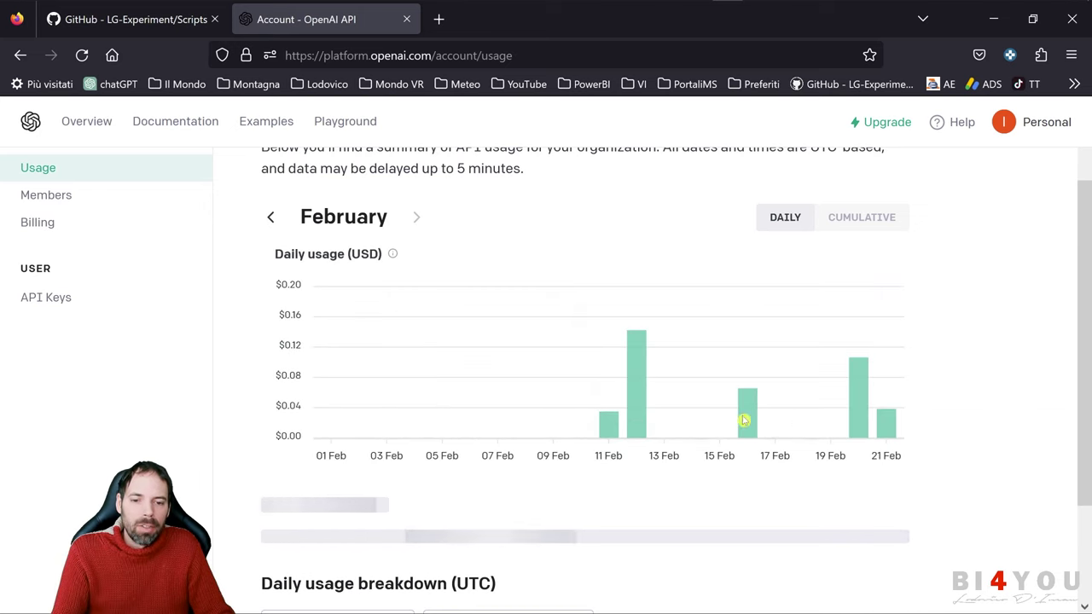
{"action": "scroll", "coordinate": [644, 385], "scroll_direction": "down", "scroll_amount": 2}
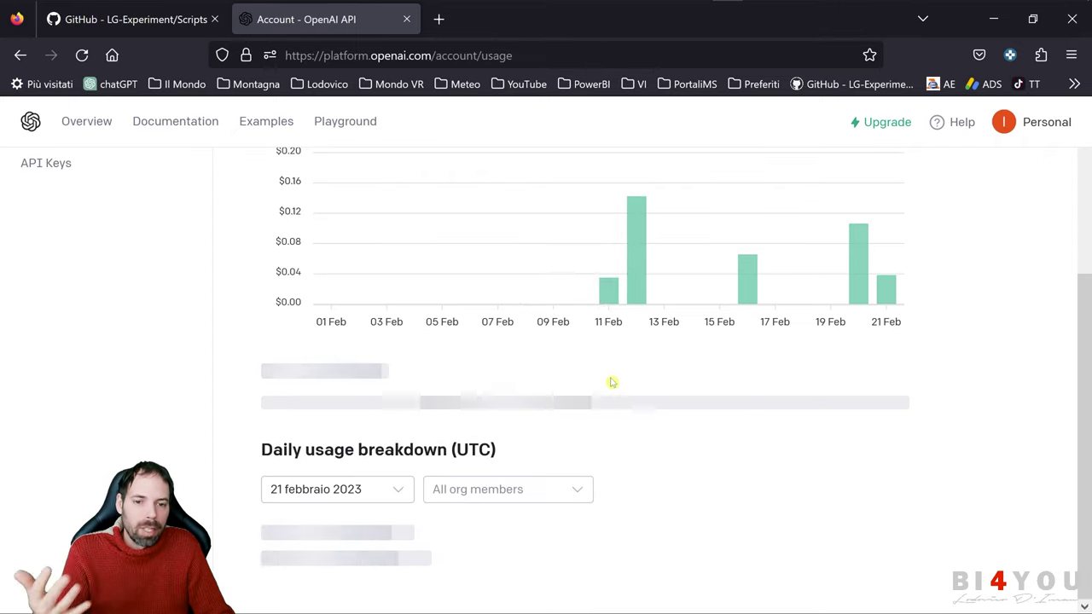
{"action": "scroll", "coordinate": [611, 384], "scroll_direction": "up", "scroll_amount": 2}
{"action": "mouse_move", "coordinate": [631, 393]}
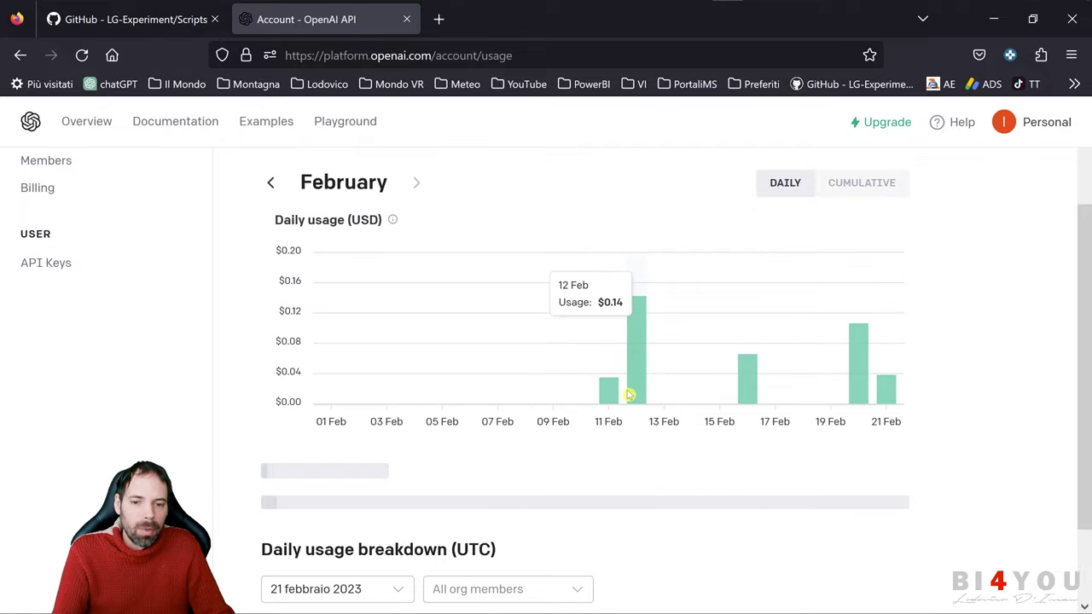
{"action": "mouse_move", "coordinate": [749, 393]}
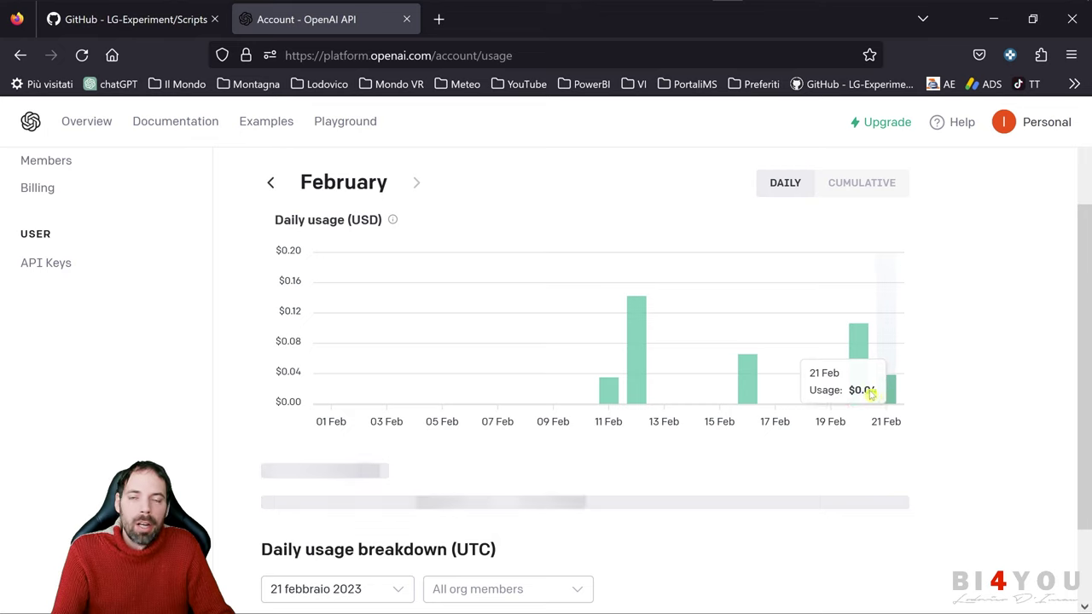
{"action": "mouse_move", "coordinate": [850, 394]}
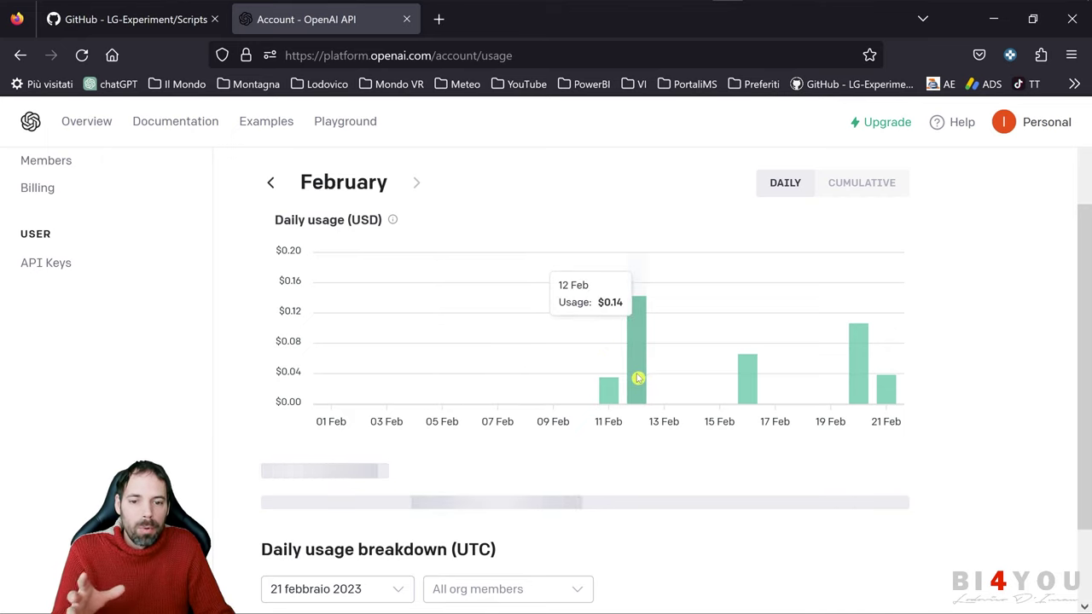
{"action": "mouse_move", "coordinate": [886, 383]}
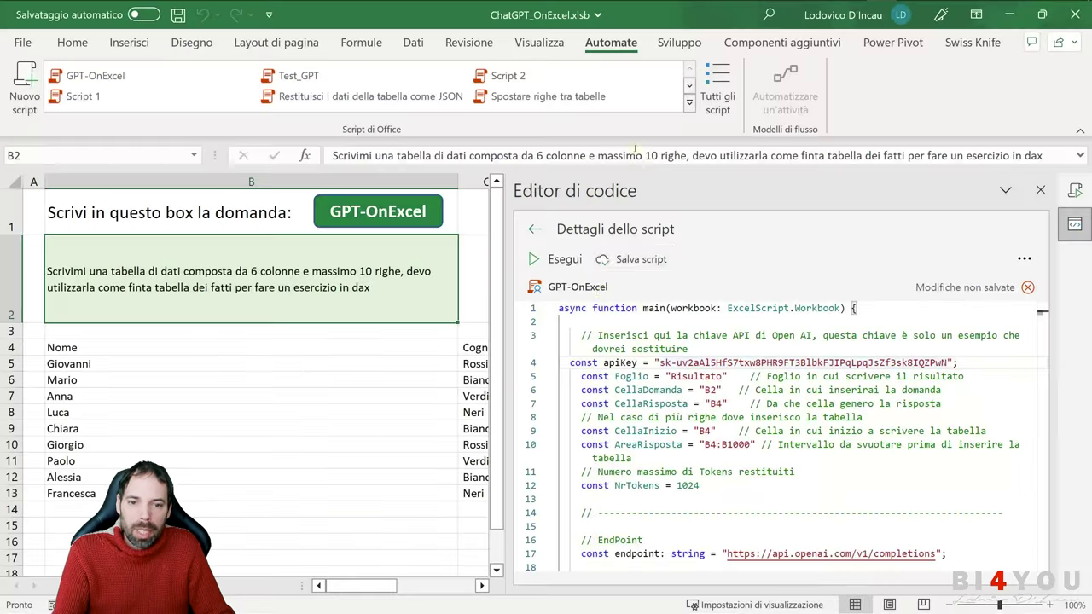
Step: Replace the old apiKey string on line 4 with the copied key and save the script
{"action": "key", "text": "Down"}
{"action": "left_click_drag", "start_coordinate": [657, 362], "coordinate": [946, 363]}
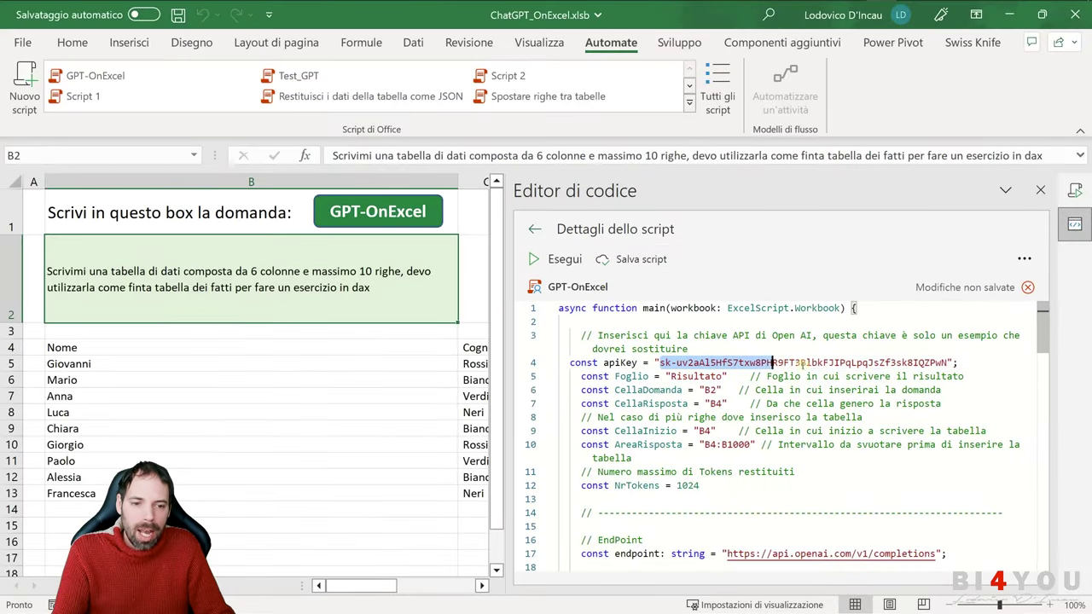
{"action": "key", "text": "ctrl+v"}
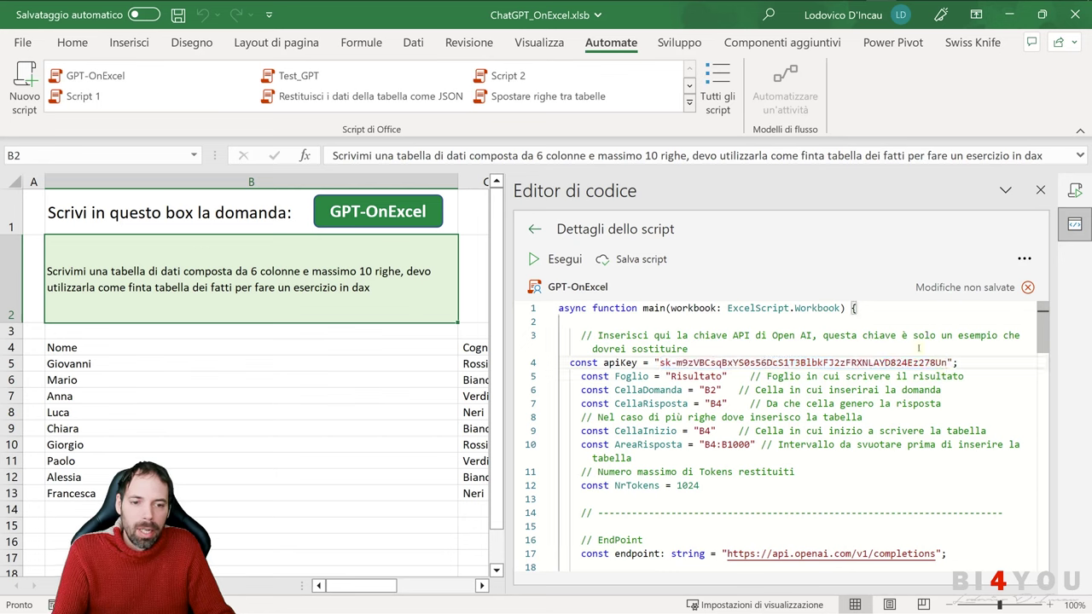
{"action": "left_click", "coordinate": [633, 262]}
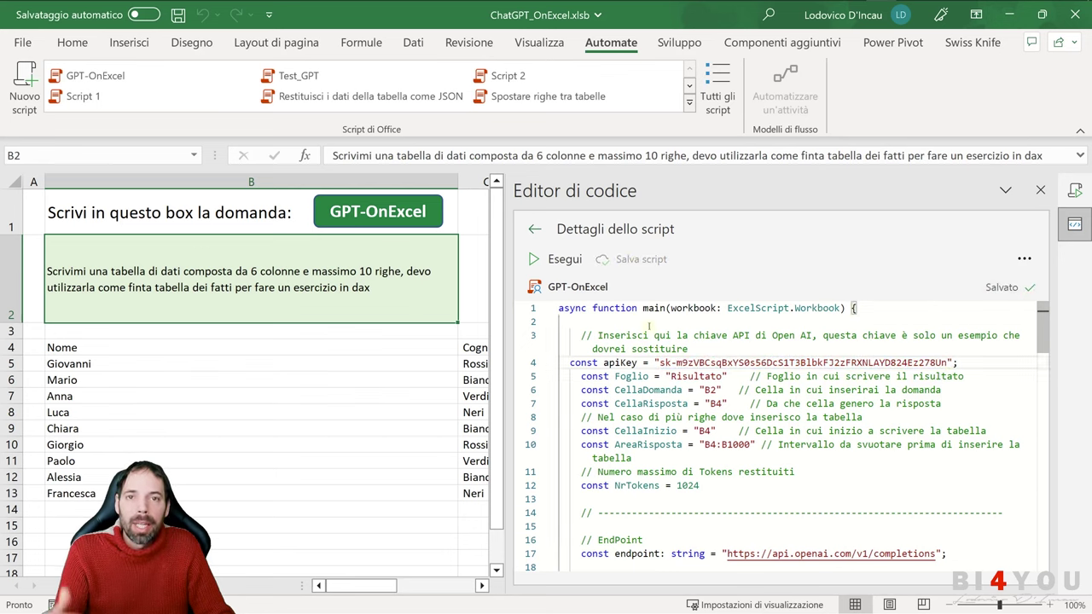
Step: Return to the script overview, select question cell B2, and close the Code Editor pane
{"action": "left_click", "coordinate": [534, 231]}
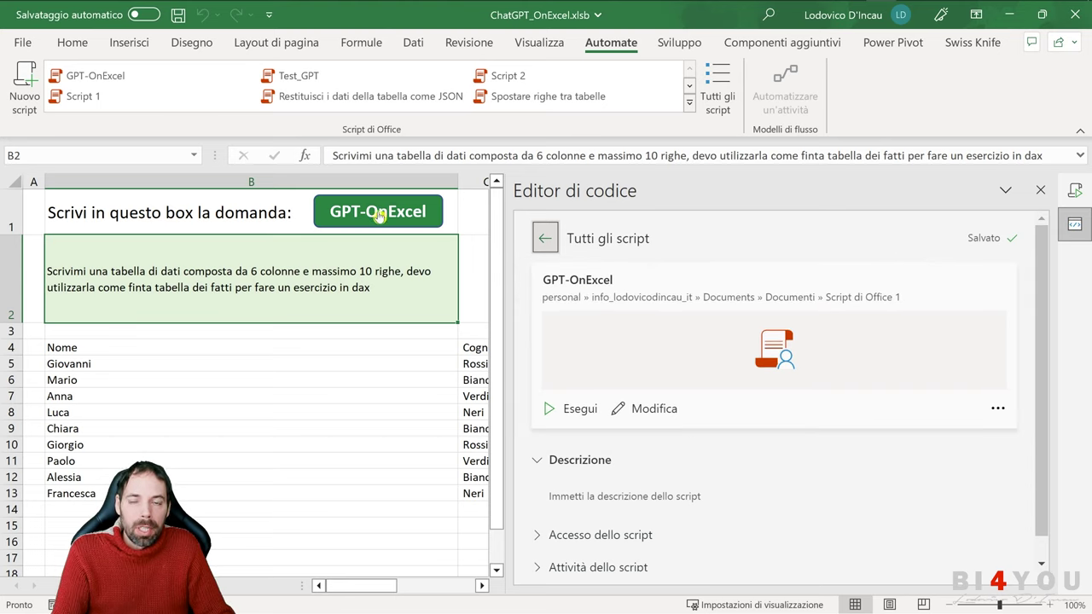
{"action": "left_click", "coordinate": [315, 393]}
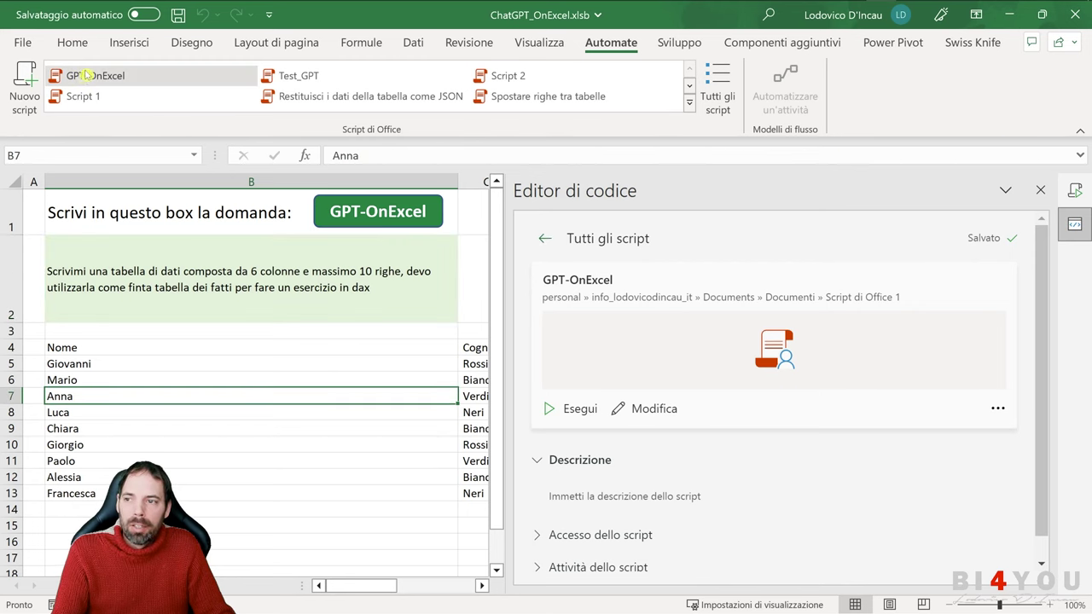
{"action": "left_click", "coordinate": [378, 216]}
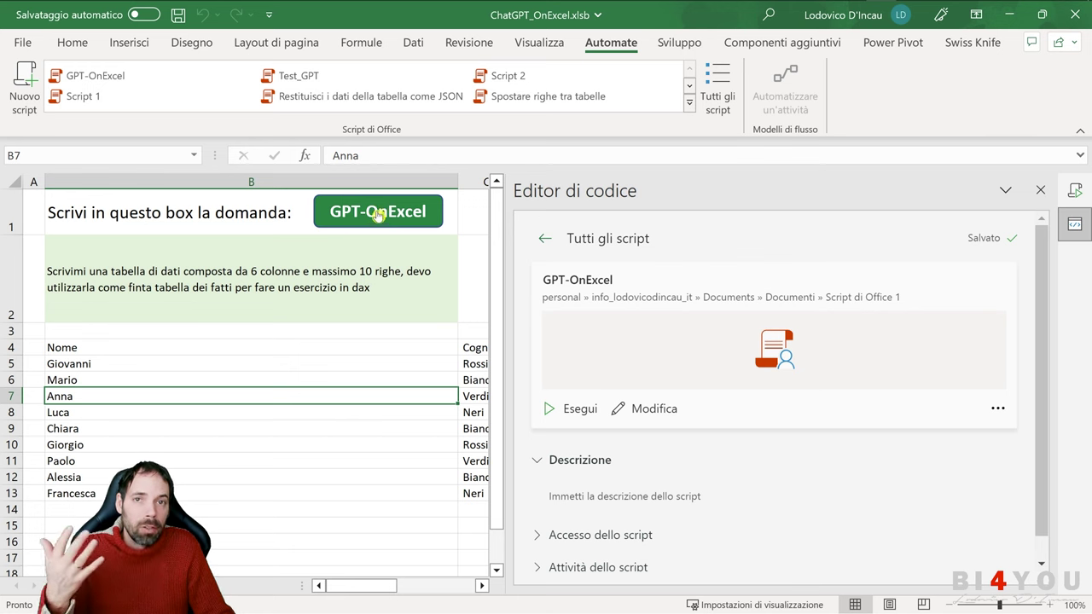
{"action": "left_click", "coordinate": [124, 49]}
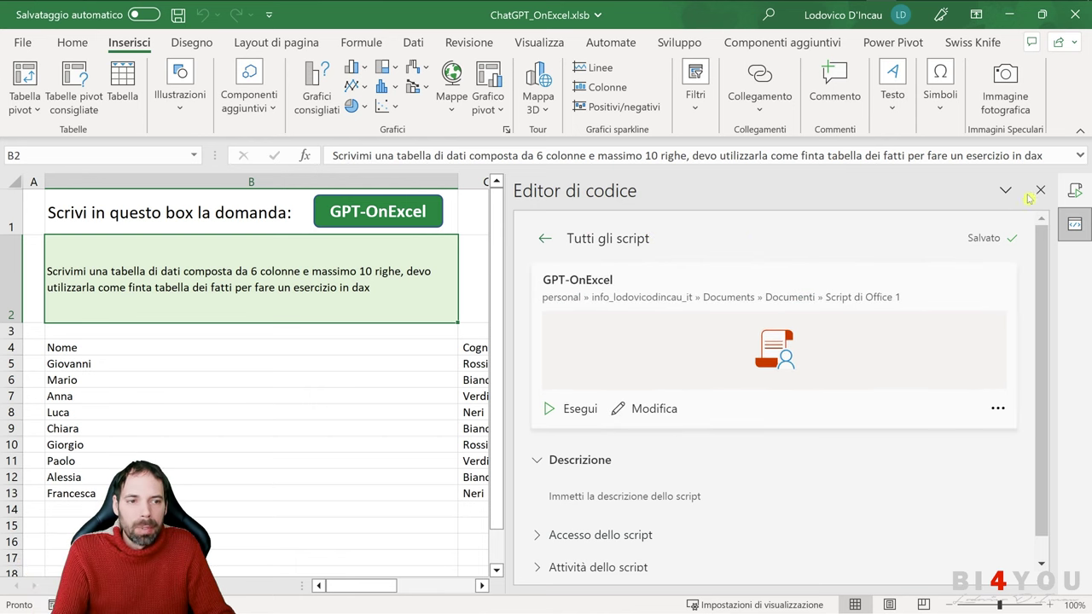
{"action": "left_click", "coordinate": [1074, 189]}
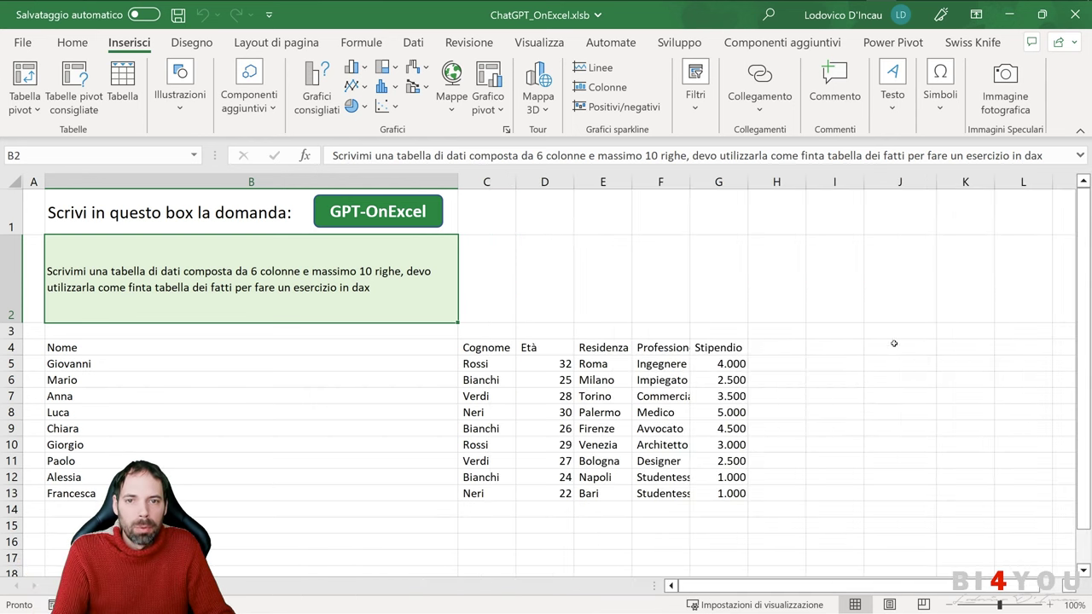
Step: Add a sheet button that runs GPT-OnExcel via the script's Aggiungi pulsante option
{"action": "left_click", "coordinate": [608, 43]}
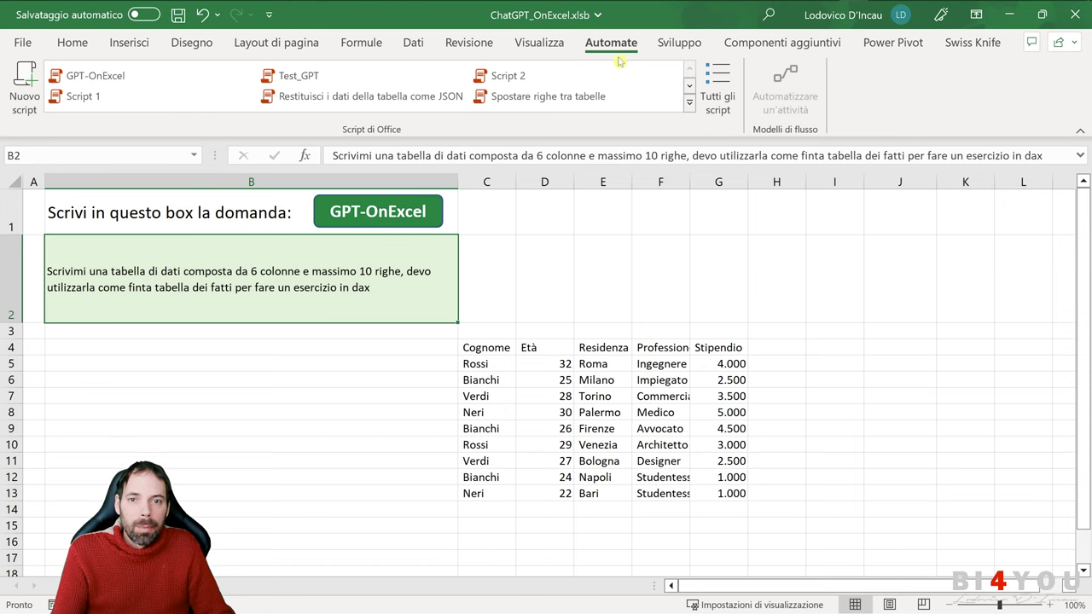
{"action": "left_click", "coordinate": [106, 77]}
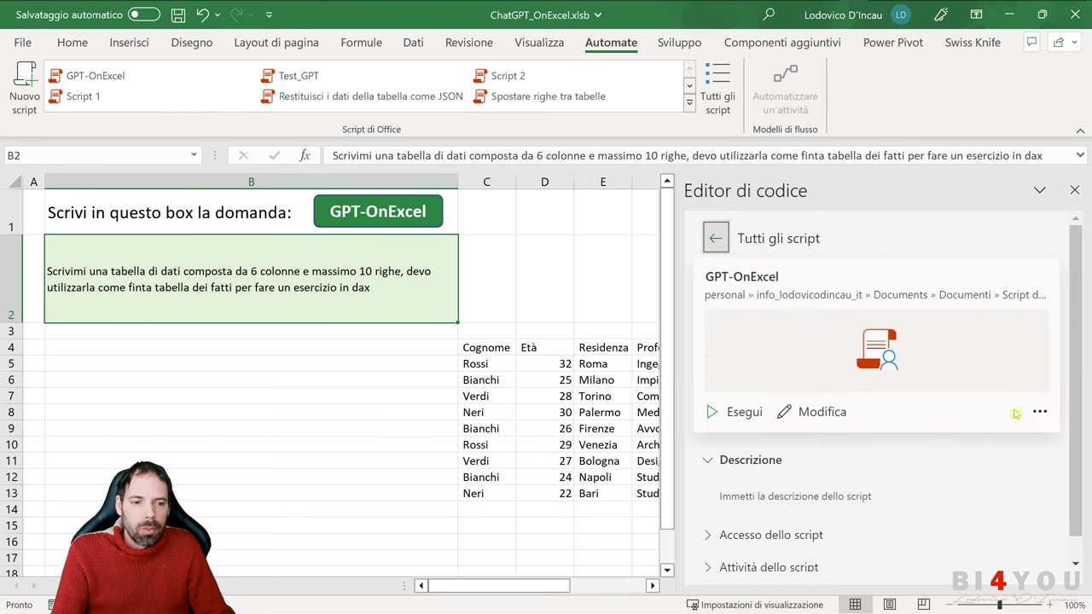
{"action": "left_click", "coordinate": [1038, 414]}
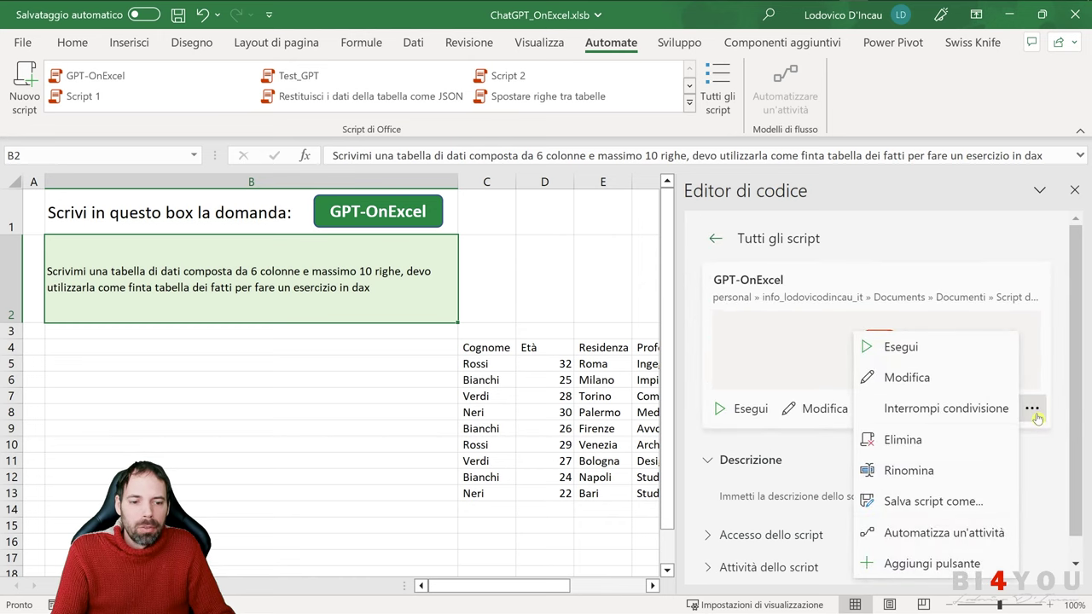
{"action": "left_click", "coordinate": [909, 564]}
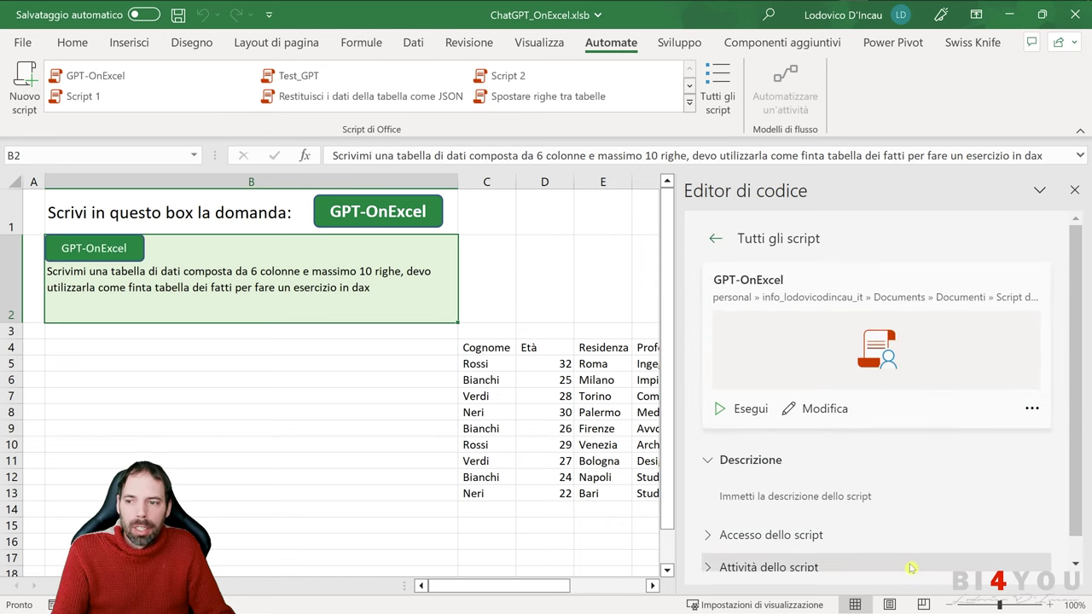
{"action": "right_click", "coordinate": [103, 259]}
Step: Move the GPT-OnExcel button below the question box, enlarge it, and set its label to 20-point text
{"action": "left_click_drag", "start_coordinate": [82, 265], "coordinate": [215, 388]}
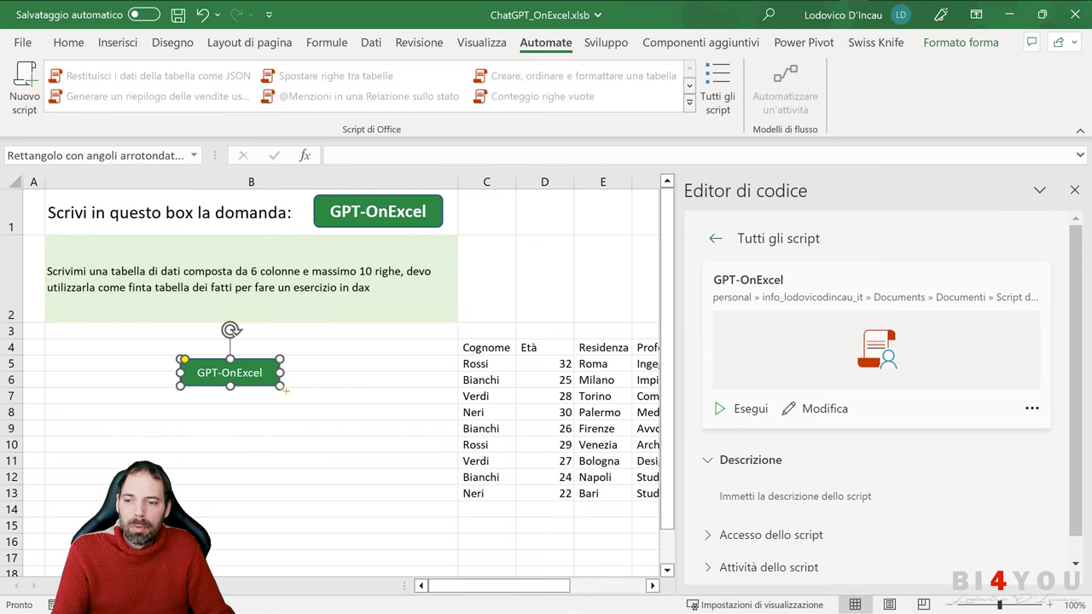
{"action": "left_click_drag", "start_coordinate": [286, 390], "coordinate": [370, 430]}
{"action": "left_click", "coordinate": [72, 44]}
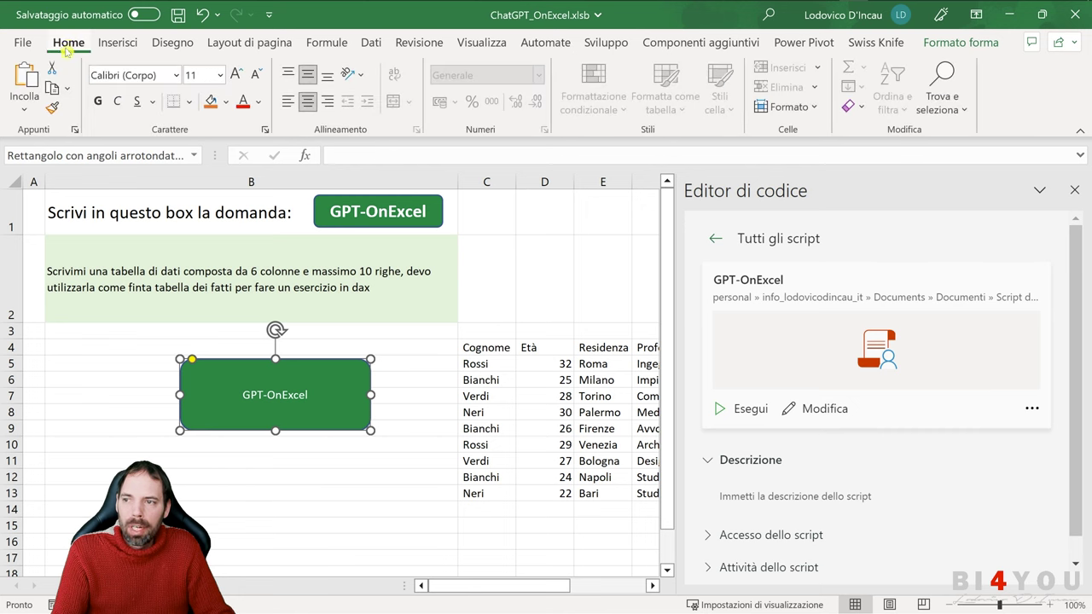
{"action": "left_click", "coordinate": [235, 75]}
{"action": "left_click", "coordinate": [236, 75]}
{"action": "left_click", "coordinate": [236, 75]}
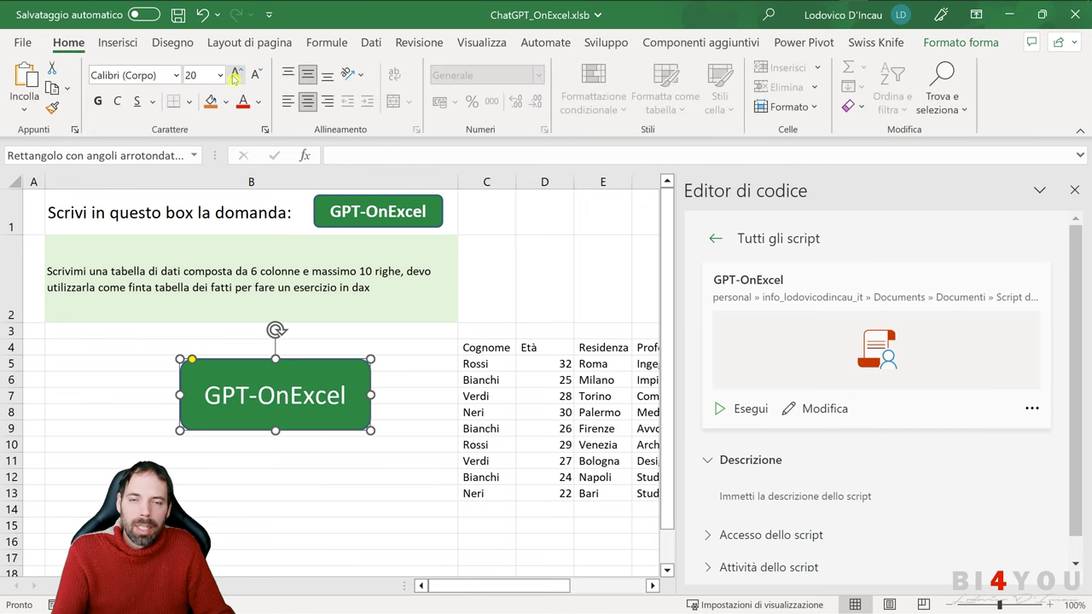
{"action": "left_click", "coordinate": [405, 349]}
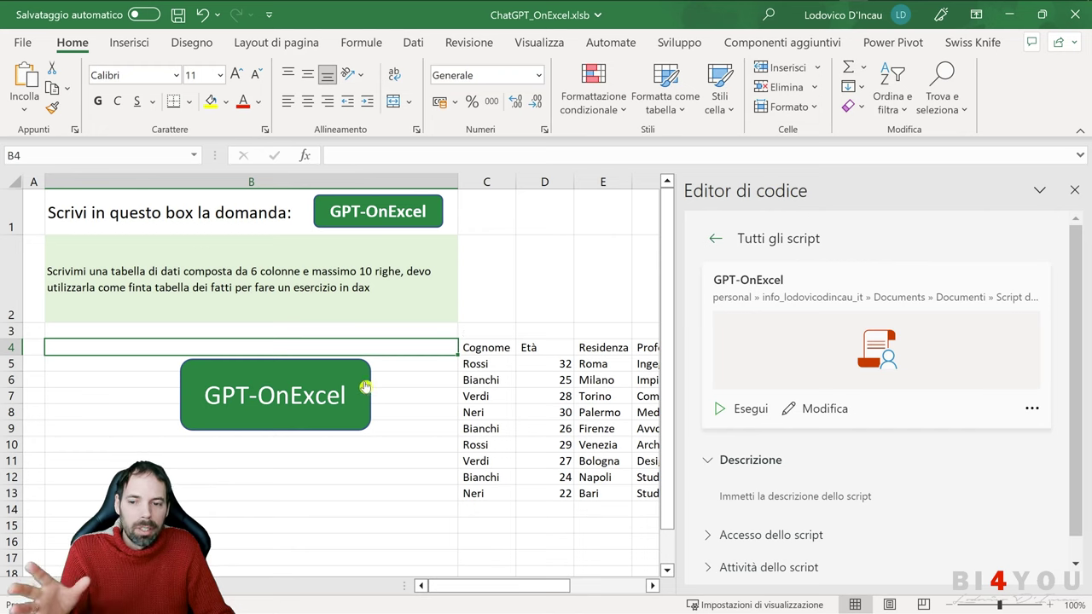
{"action": "left_click", "coordinate": [396, 305]}
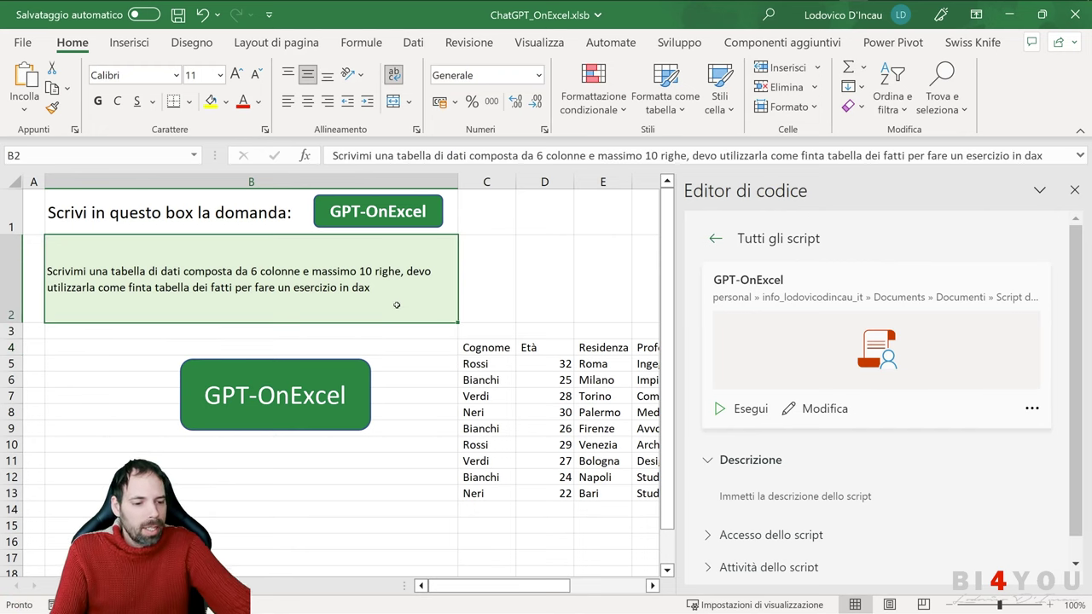